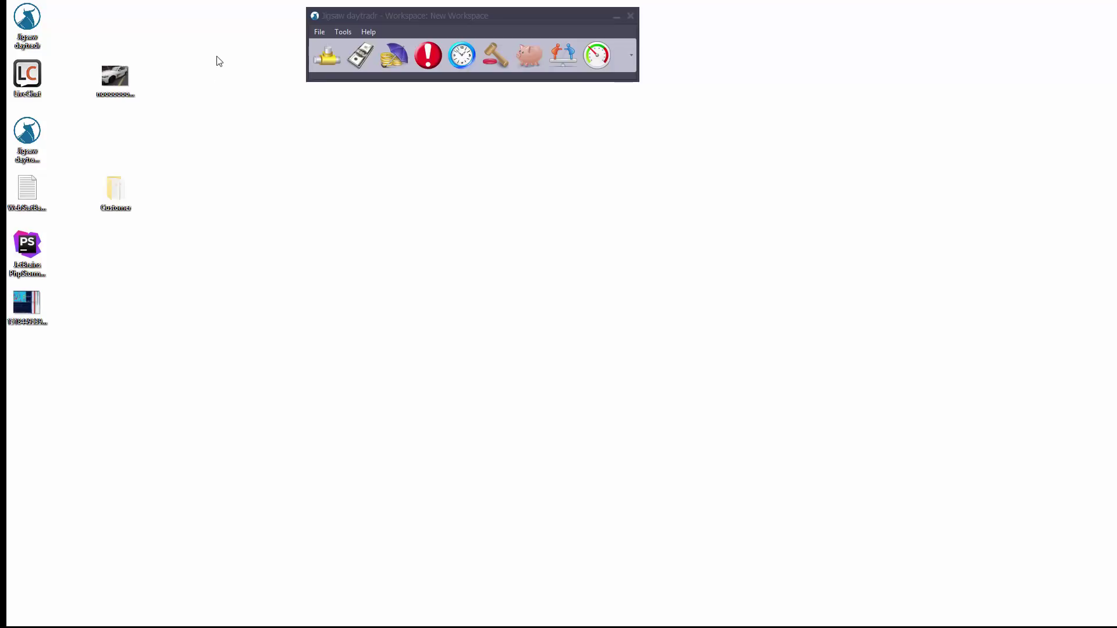
Step: Add a Smart Gauge for ESM18 (E-mini S&P 500 Futures Jun 2018) using the My CQG connection
left_click(597, 59)
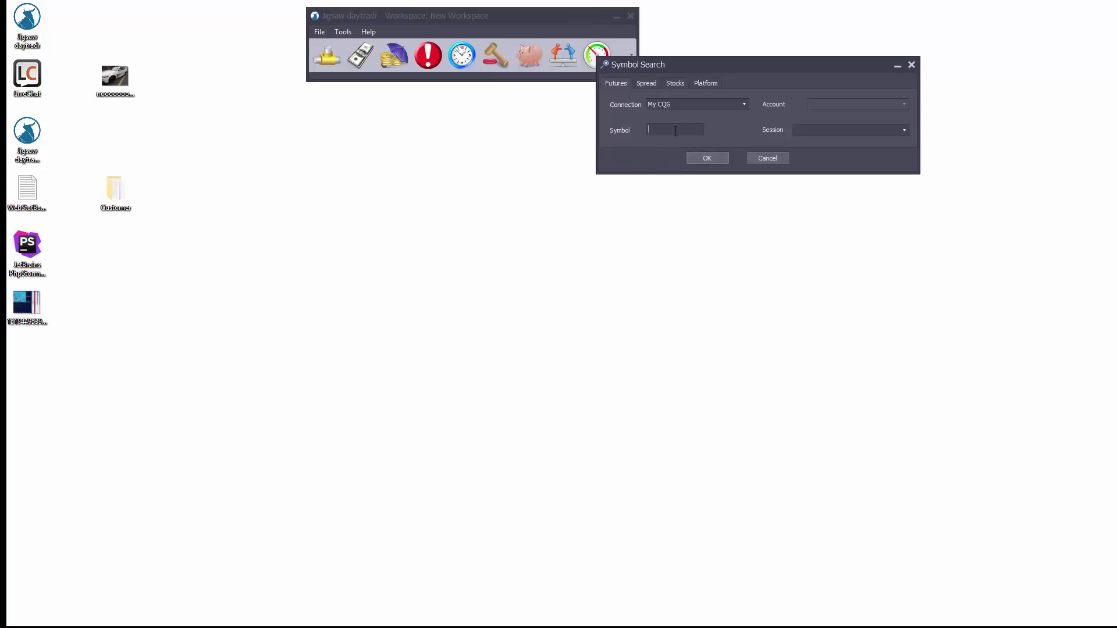
left_click_drag(718, 68, 697, 194)
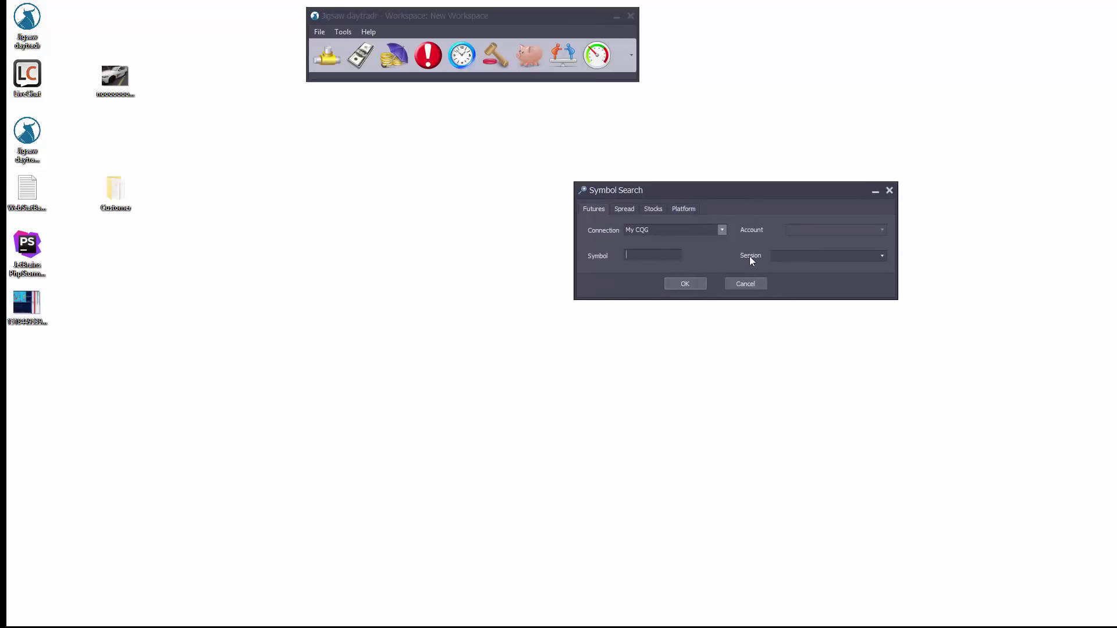
type("es")
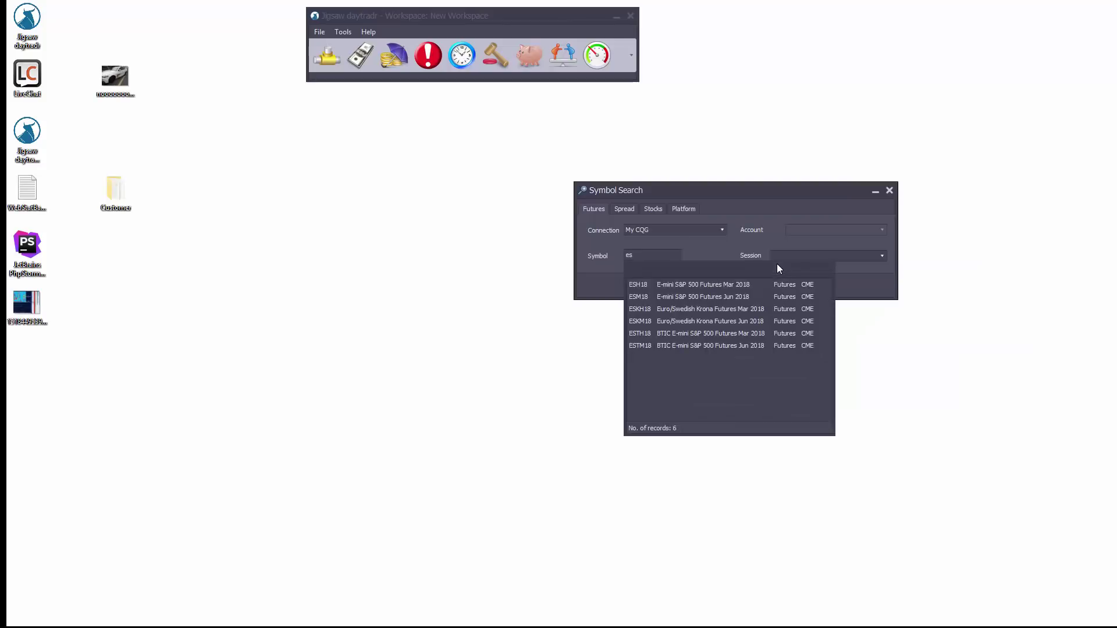
left_click(748, 297)
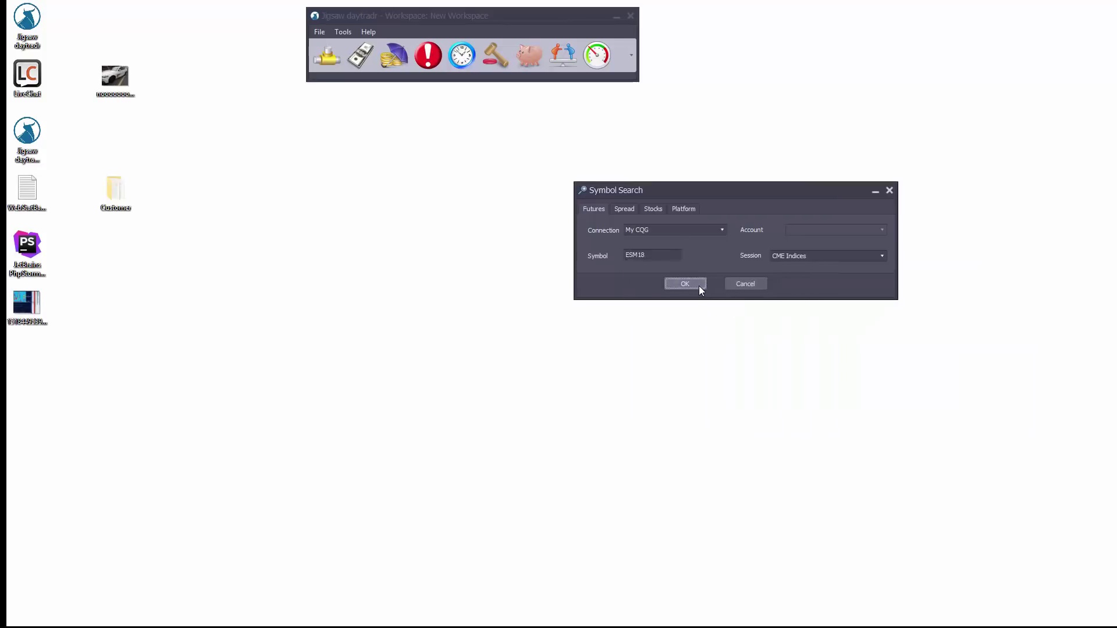
left_click(684, 284)
Step: Place the ESM18 gauge in the lower middle of the desktop and resize its window slightly narrower and taller
left_click_drag(143, 70, 615, 511)
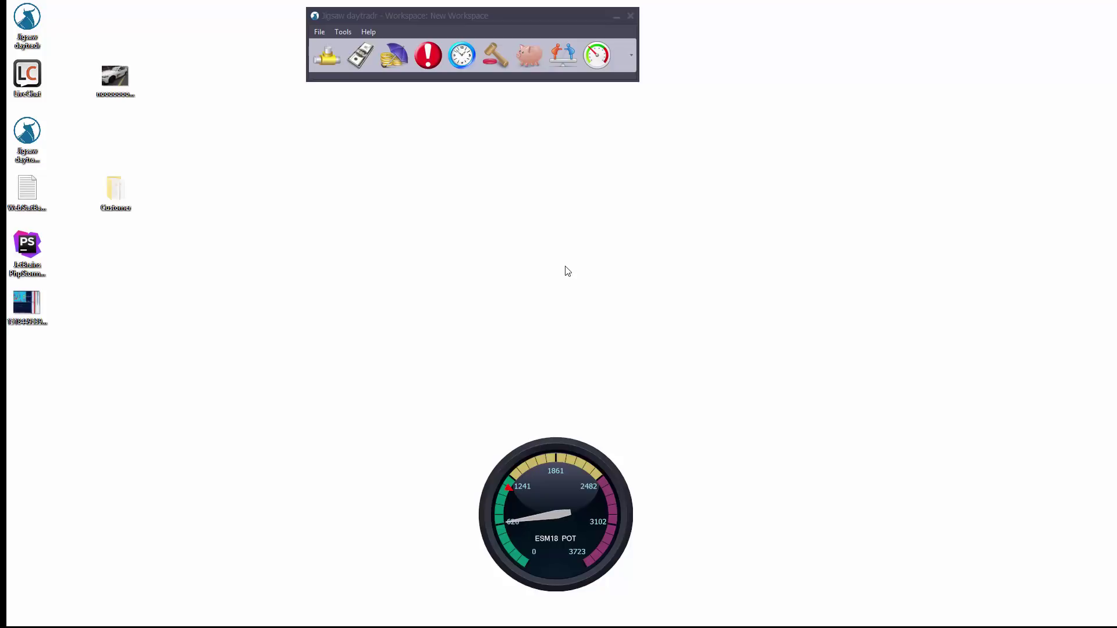
mouse_move(674, 578)
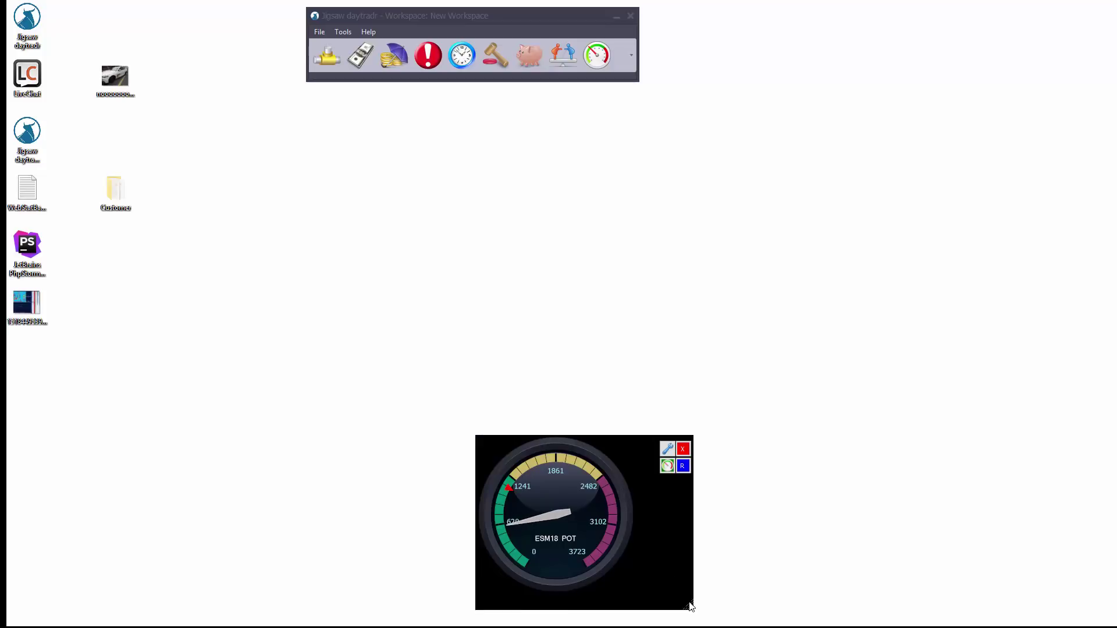
left_click_drag(689, 609, 652, 558)
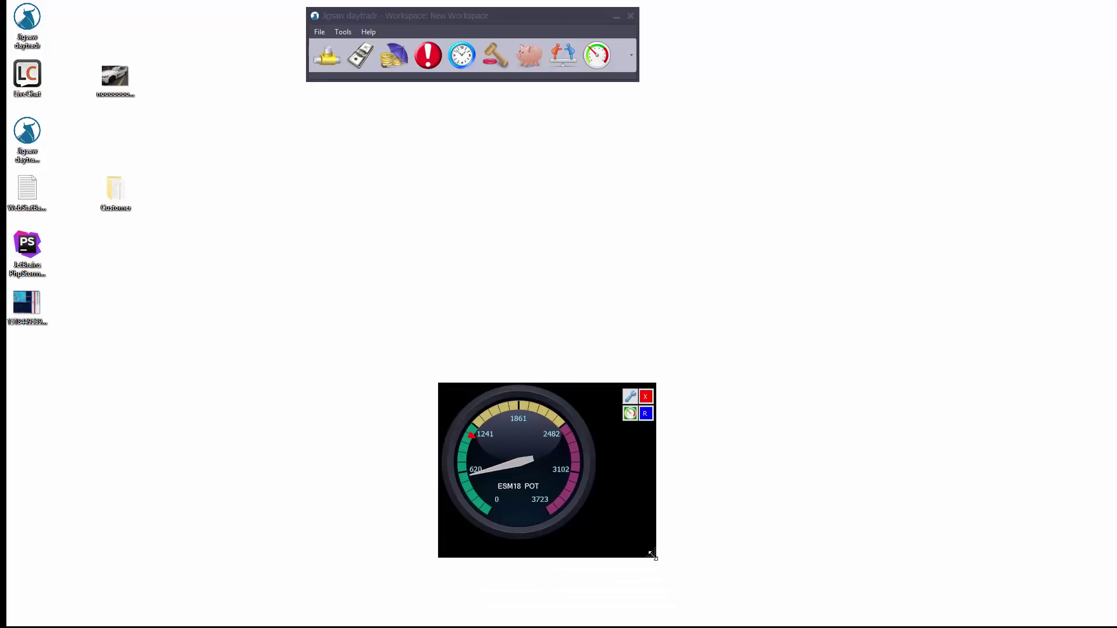
mouse_move(653, 557)
left_mouse_down()
mouse_move(698, 618)
mouse_move(553, 448)
mouse_move(678, 594)
mouse_move(571, 468)
mouse_move(608, 543)
mouse_move(560, 514)
mouse_move(643, 568)
left_mouse_up()
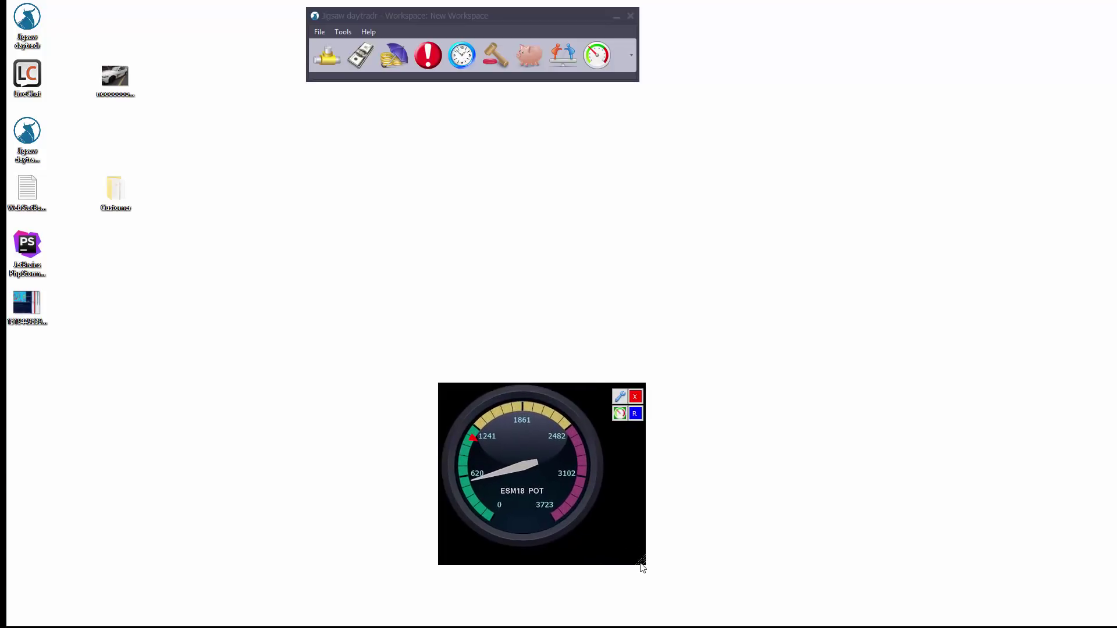
left_click_drag(566, 446, 559, 494)
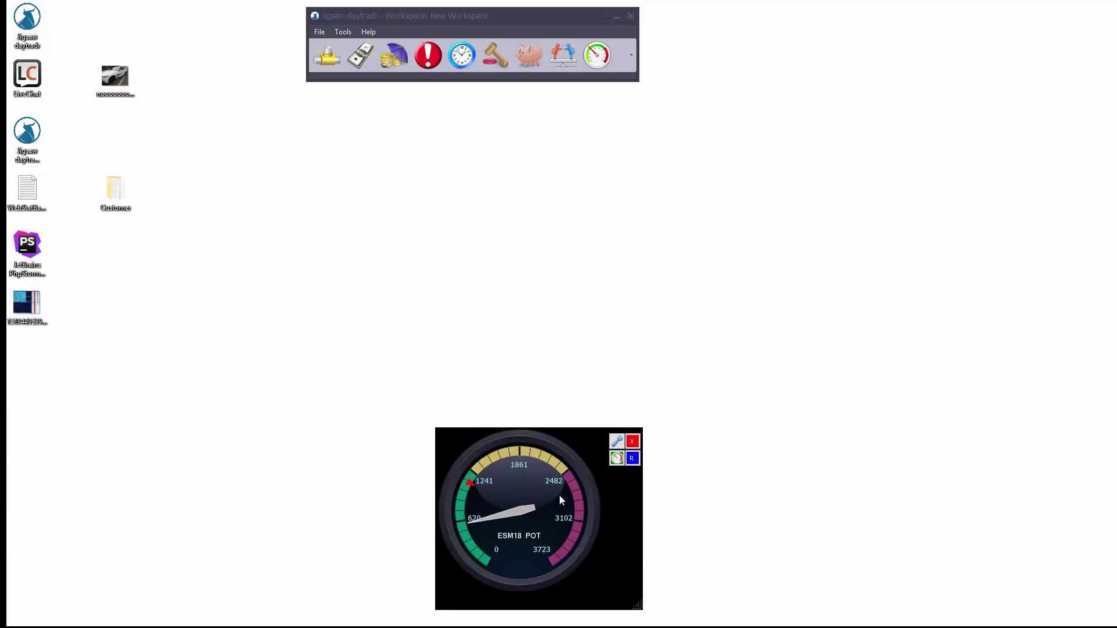
Step: Set the ESM18 gauge's POT Tuner to 6, apply it and close the gauge settings
left_click(613, 442)
left_click_drag(728, 435, 376, 225)
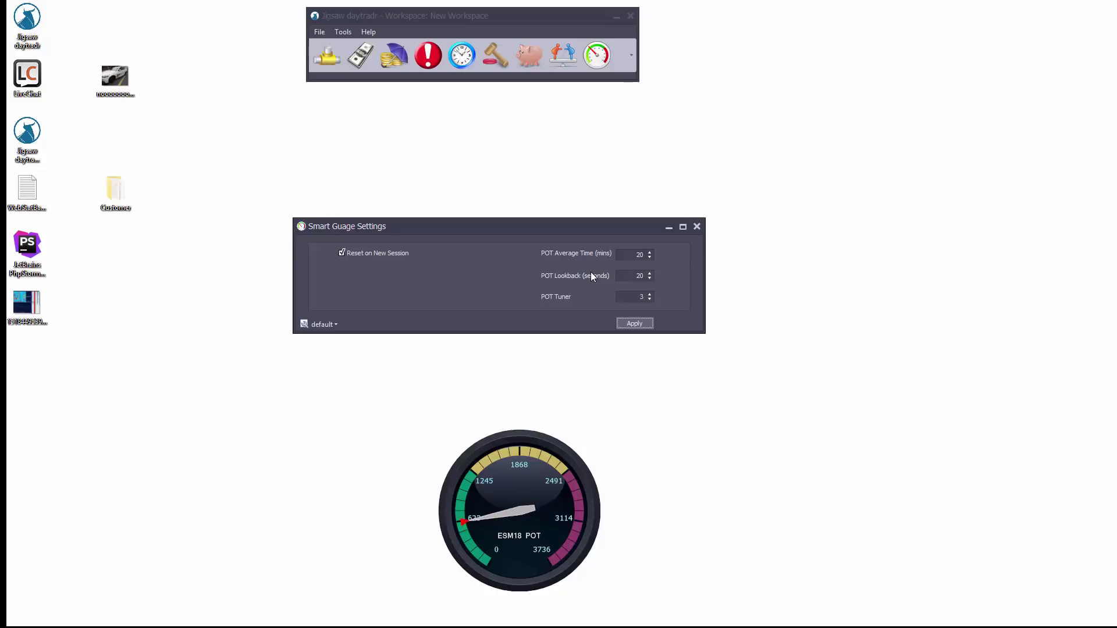
mouse_move(601, 493)
mouse_move(472, 516)
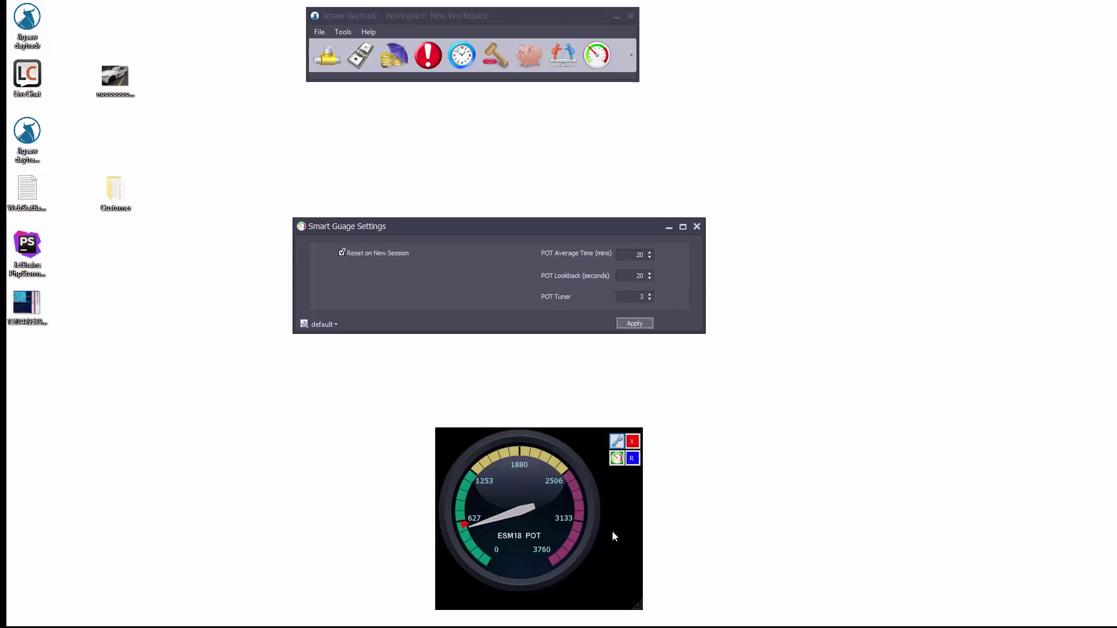
left_click(650, 295)
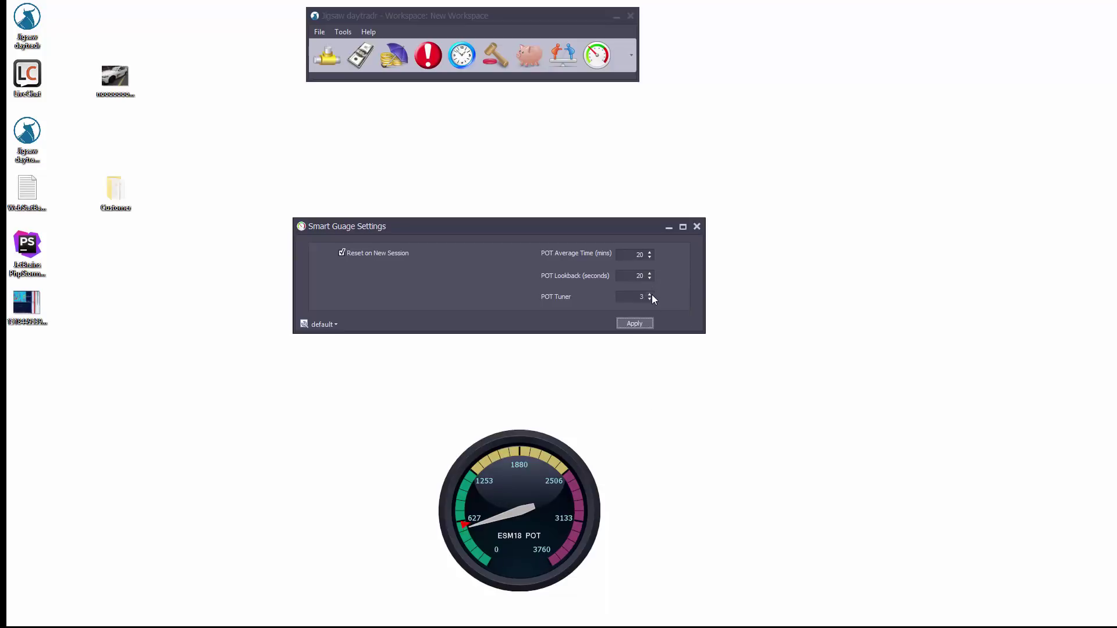
left_click(650, 295)
left_click(651, 295)
left_click(643, 324)
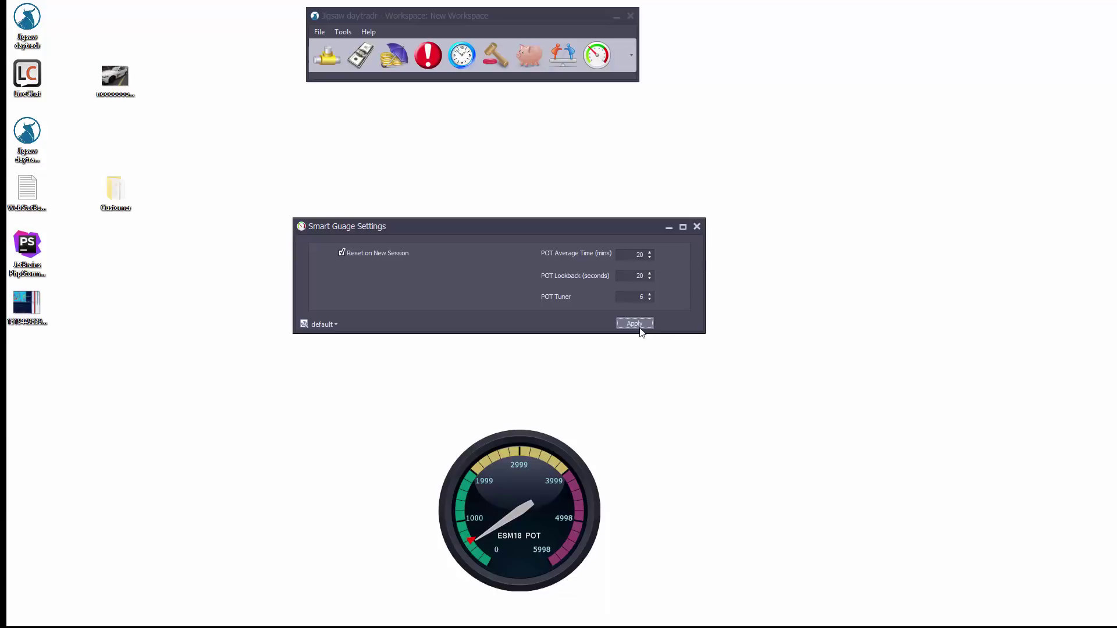
mouse_move(539, 563)
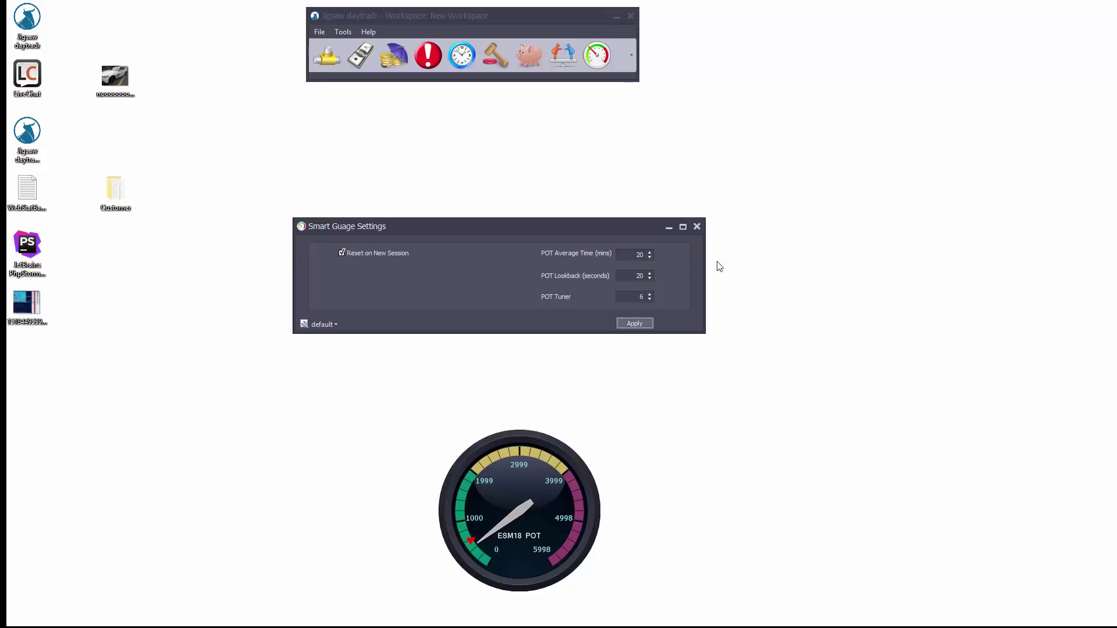
left_click(696, 226)
Step: Bring up the ESM18 gauge's style chooser and restrict the styles to those with the same Theme
mouse_move(620, 463)
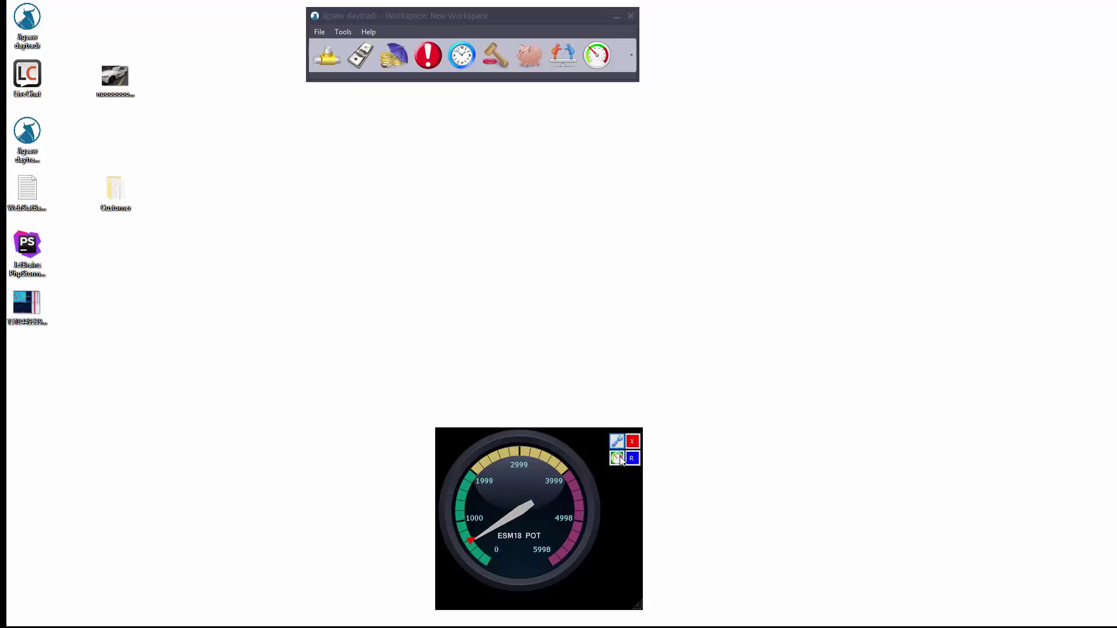
left_click(618, 461)
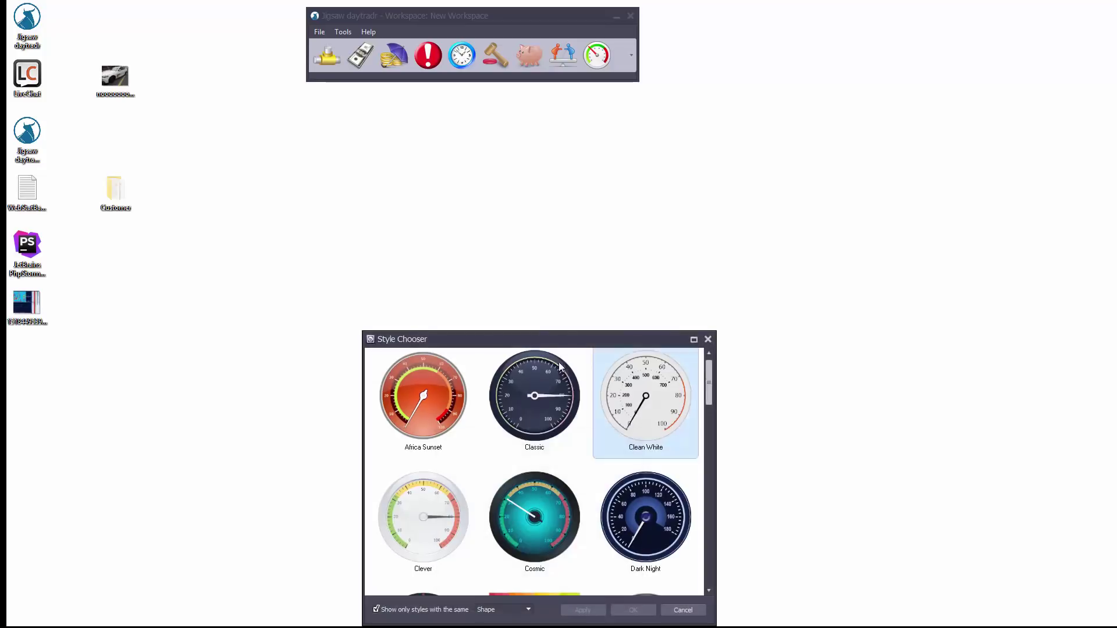
left_click_drag(563, 341, 828, 157)
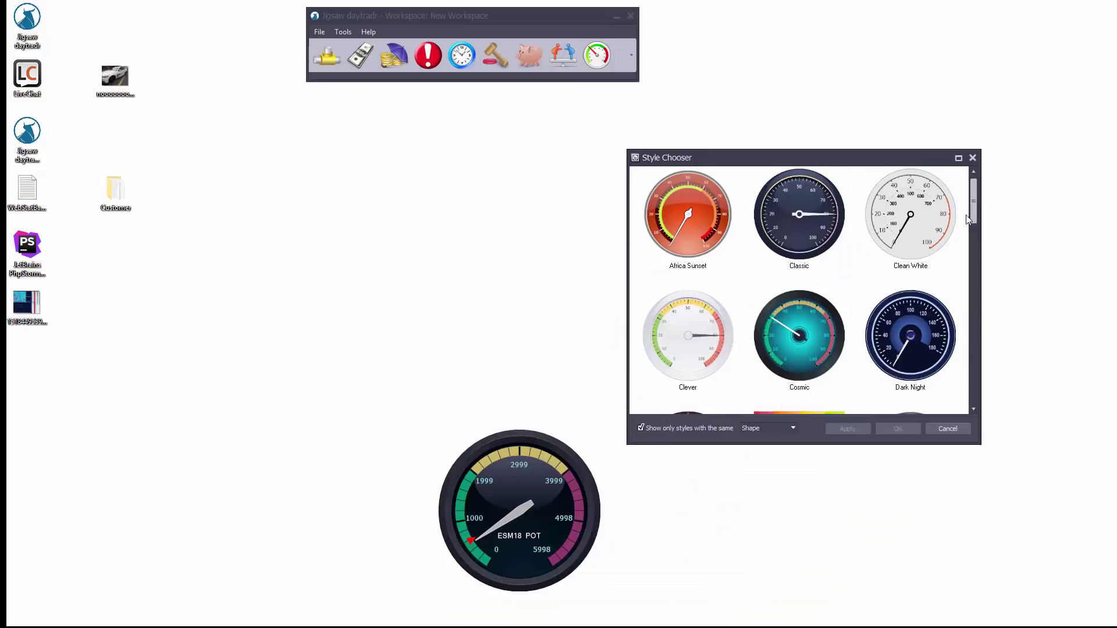
mouse_move(974, 212)
left_mouse_down()
mouse_move(996, 386)
mouse_move(992, 219)
mouse_move(954, 217)
left_mouse_up()
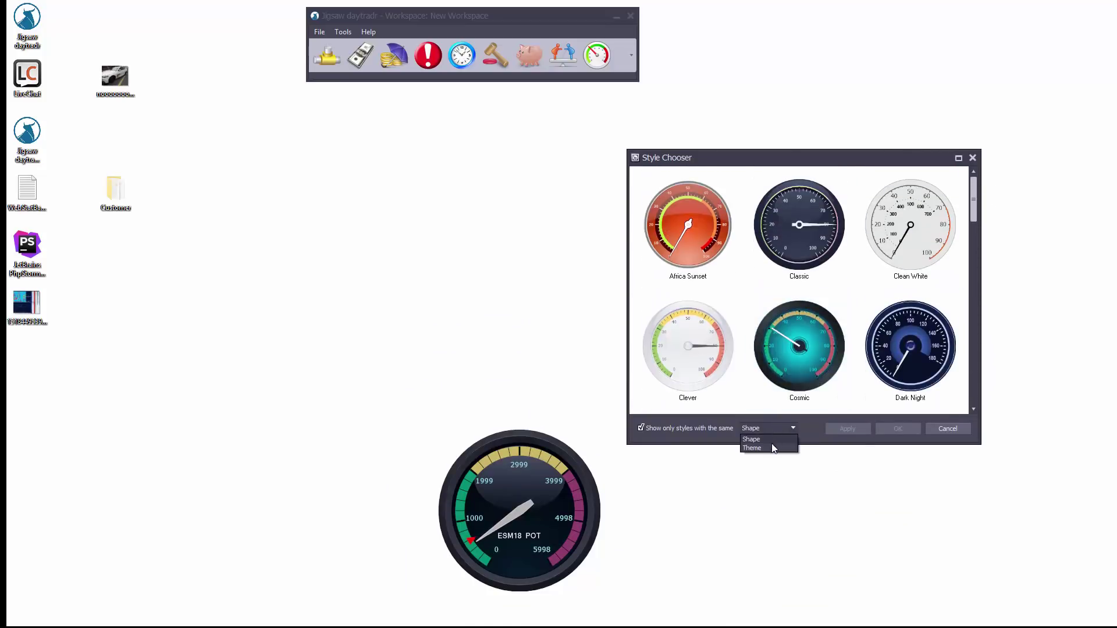
left_click(756, 448)
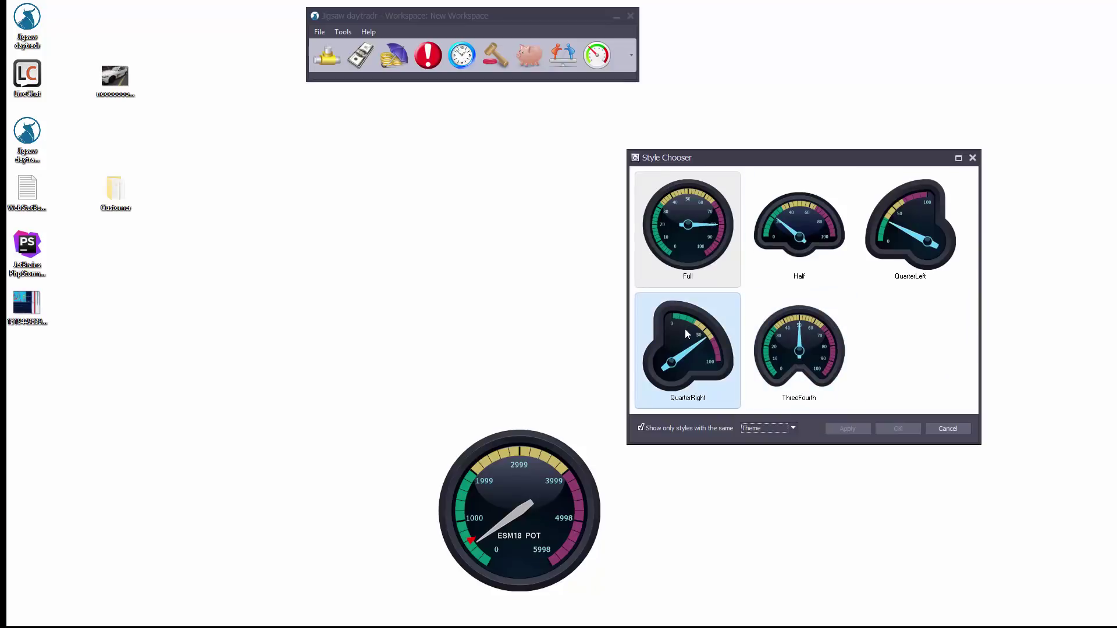
Step: Remove the style filter, apply the Africa Sunset (Full) style to the ESM18 gauge and close the style chooser
left_click(677, 426)
mouse_move(973, 182)
left_mouse_down()
mouse_move(974, 197)
mouse_move(975, 169)
left_mouse_up()
left_click(680, 212)
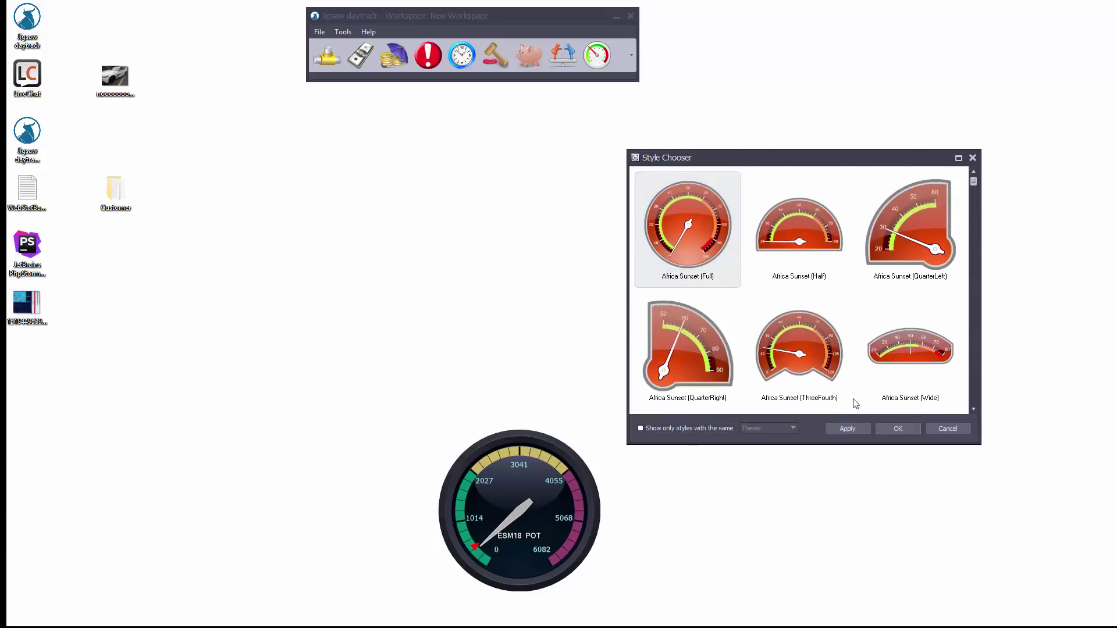
left_click(847, 429)
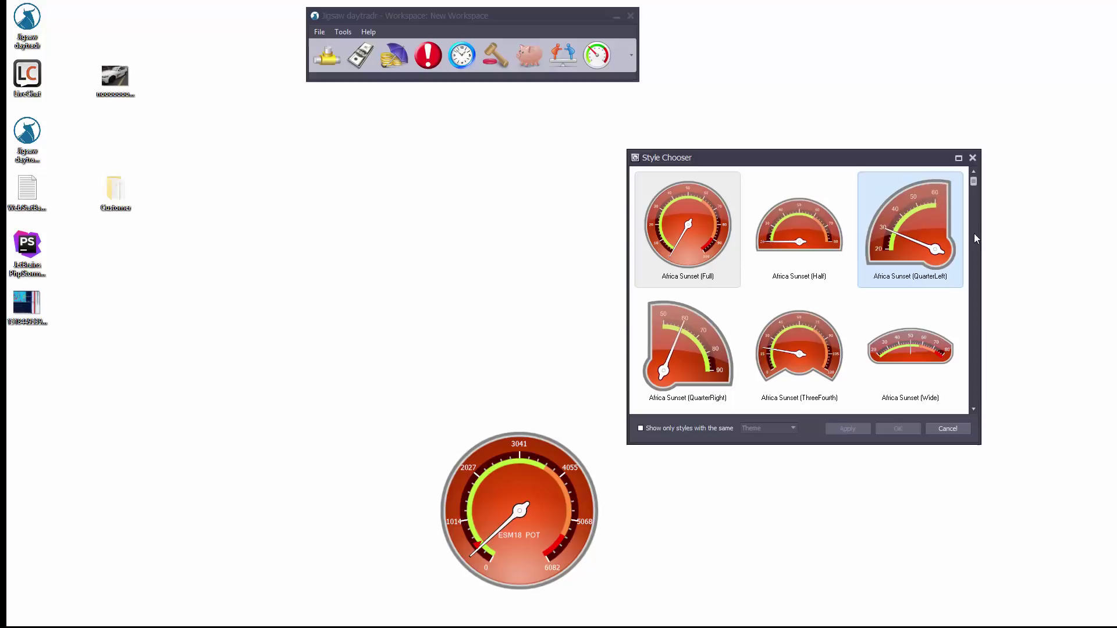
left_click(972, 157)
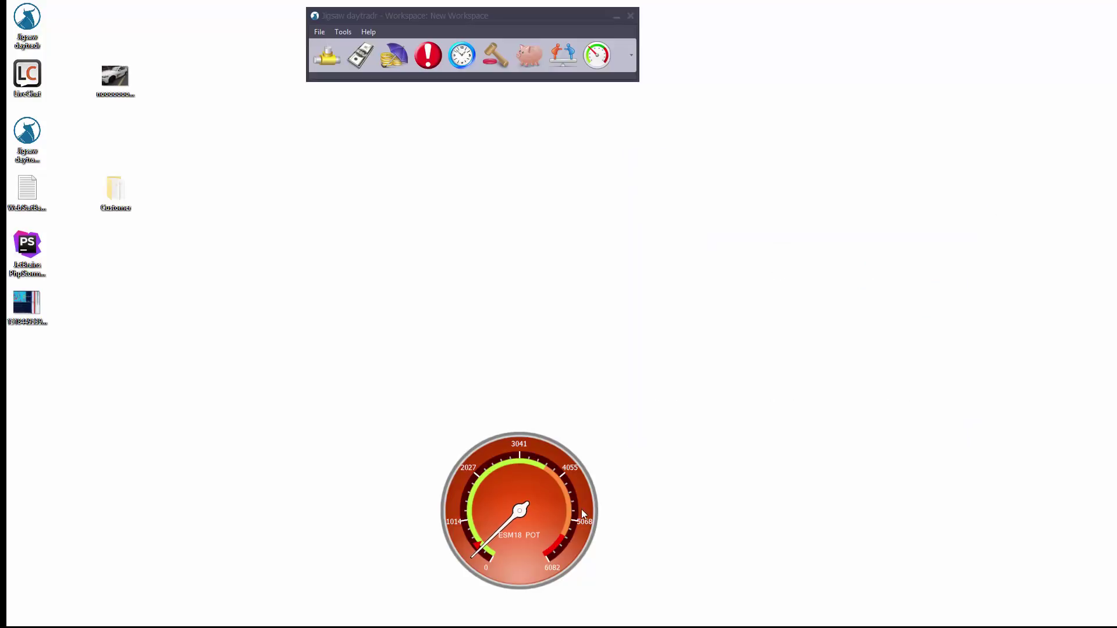
Step: Set the POT Tuner of the red ESM18 gauge to 2 in its settings
mouse_move(633, 460)
left_click(617, 440)
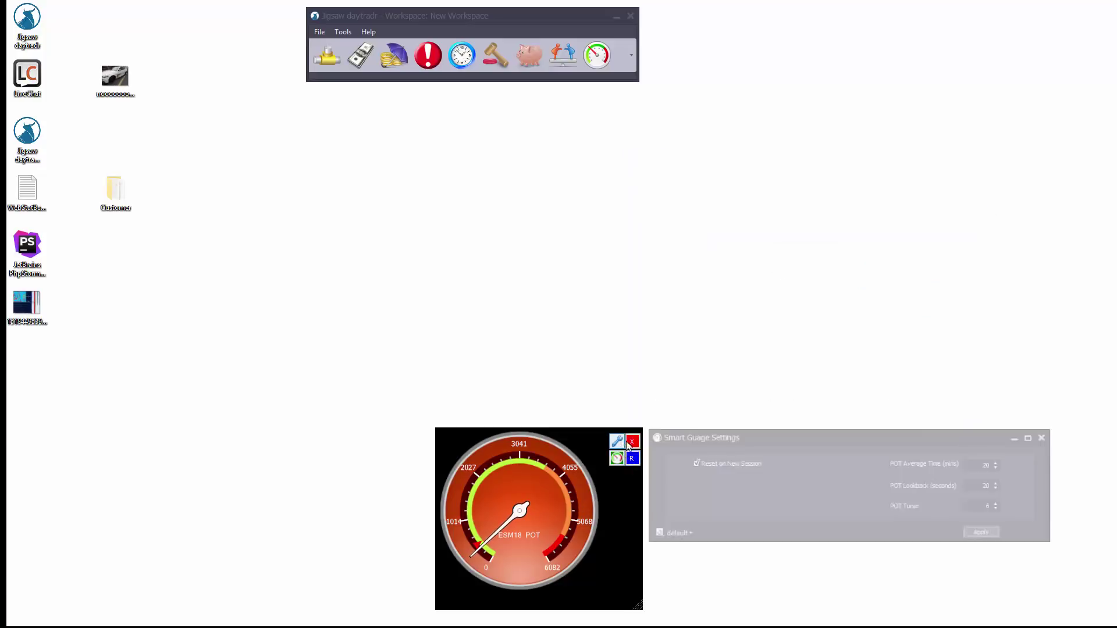
key("Return")
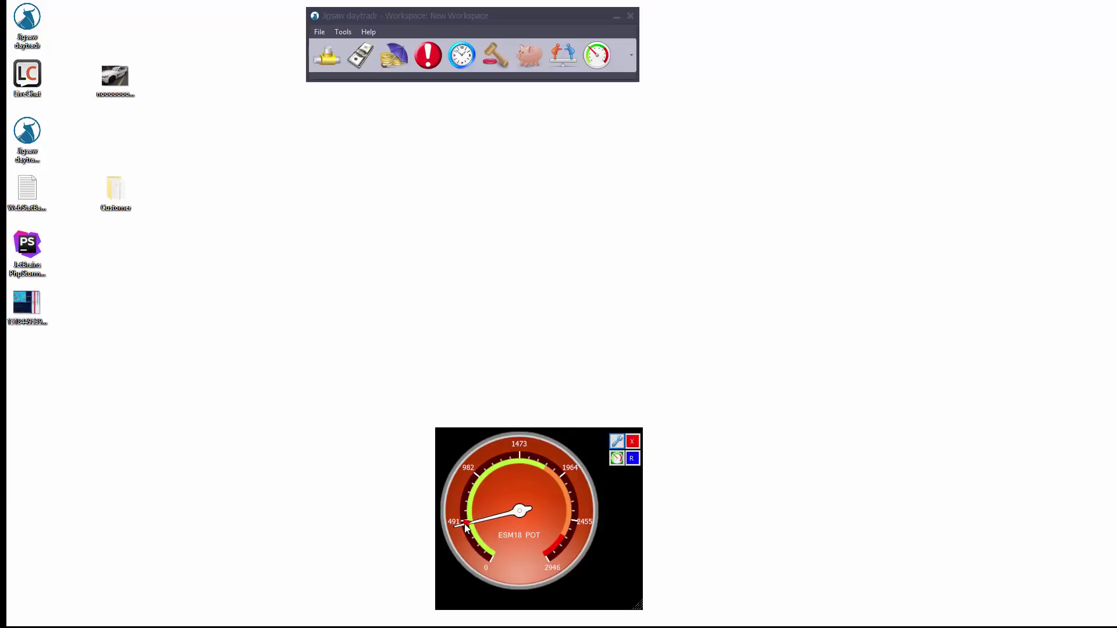
mouse_move(470, 520)
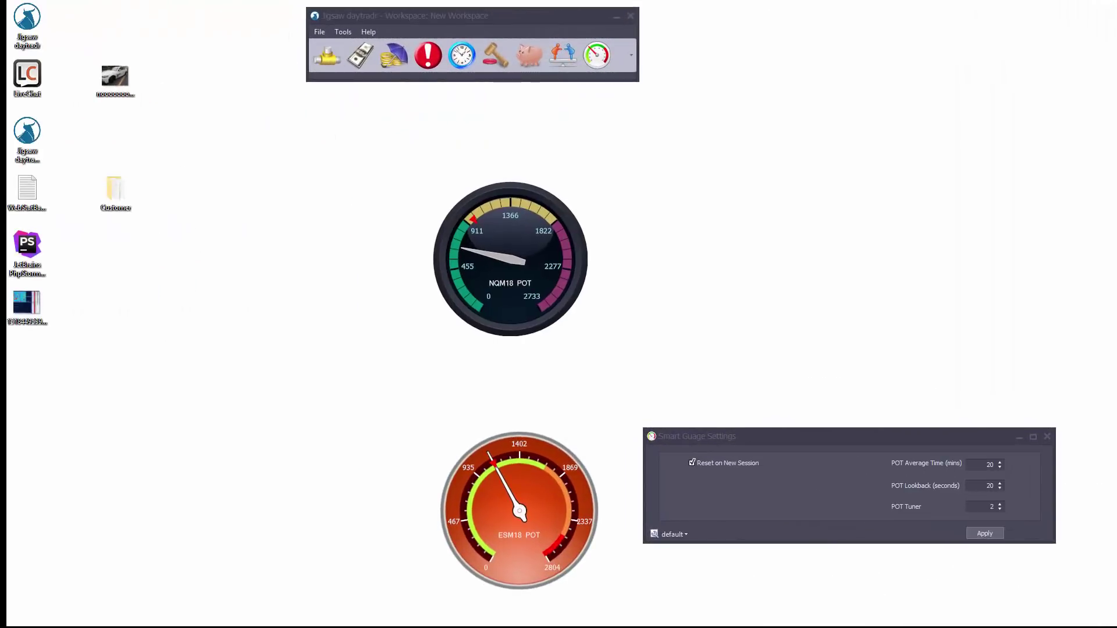
Step: Load the saved Left template in the settings of the NQM18 gauge
mouse_move(492, 208)
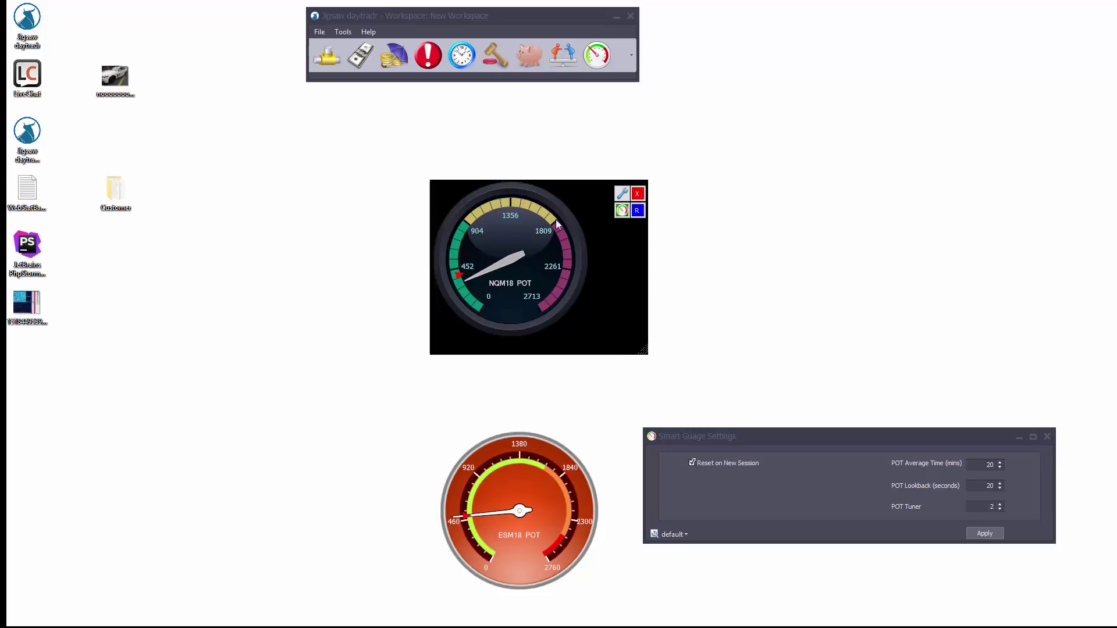
left_click(621, 195)
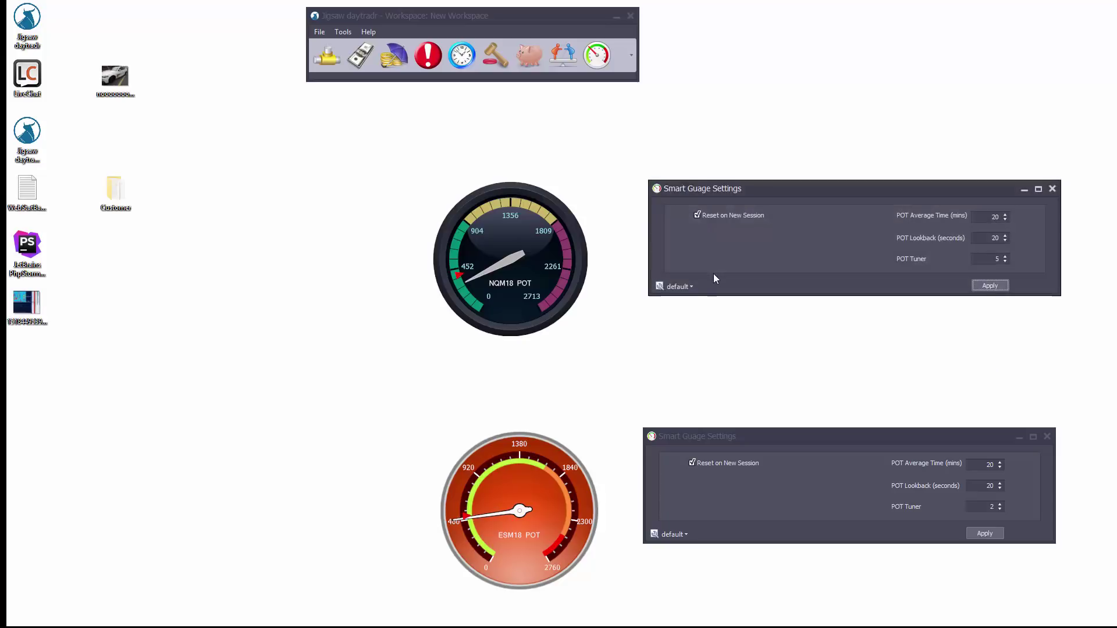
left_click(684, 285)
left_click(681, 235)
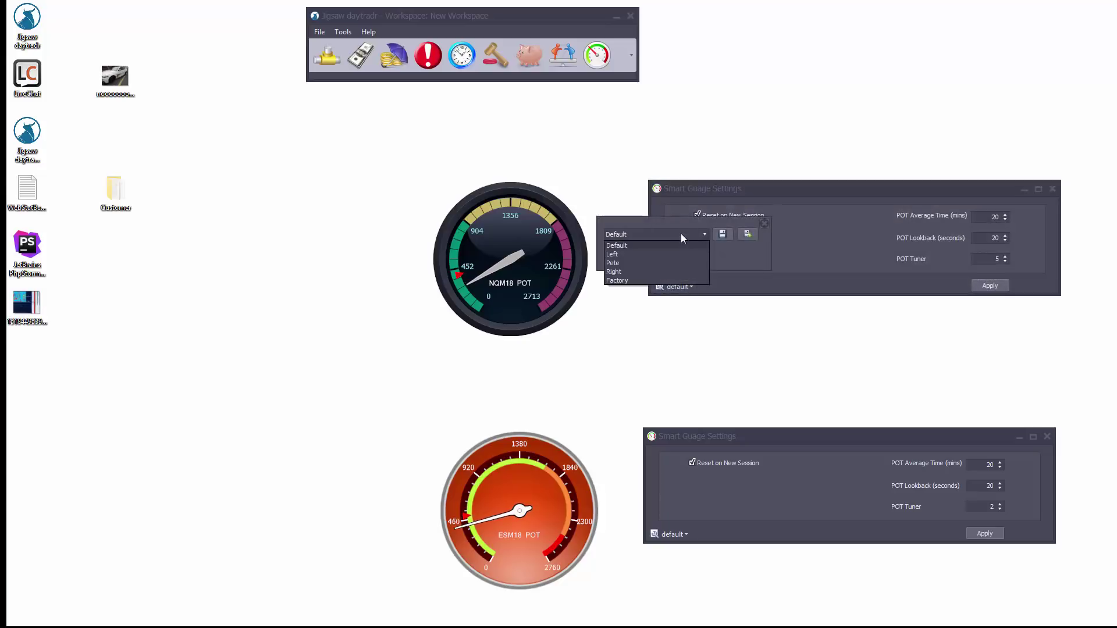
left_click(612, 254)
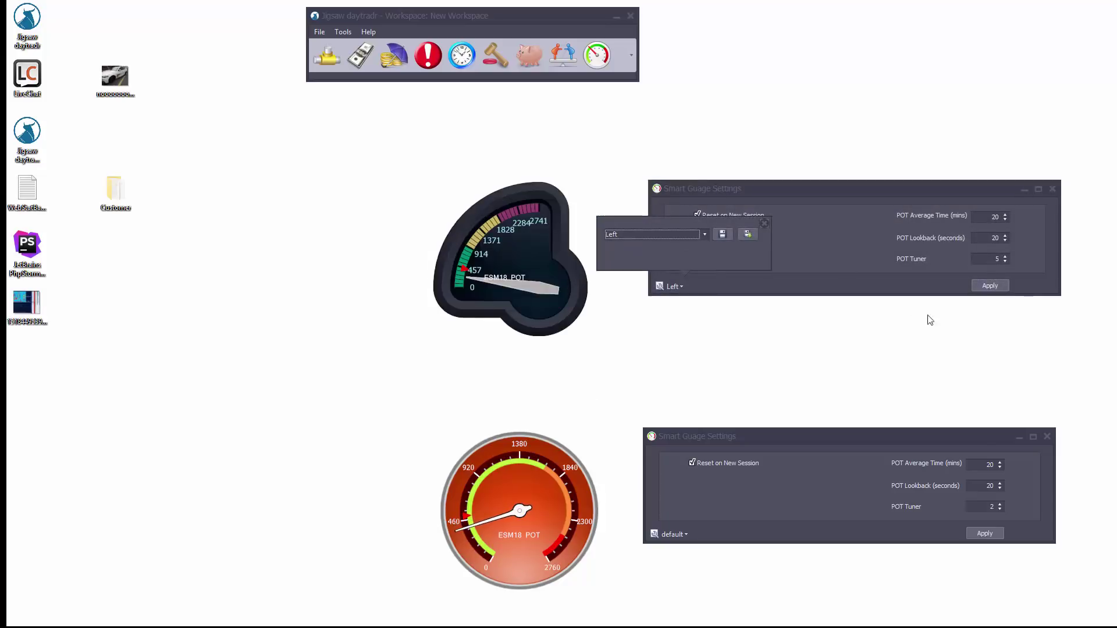
Step: Switch the upper gauge's template to Right and back to Left
left_click(654, 235)
left_click(654, 268)
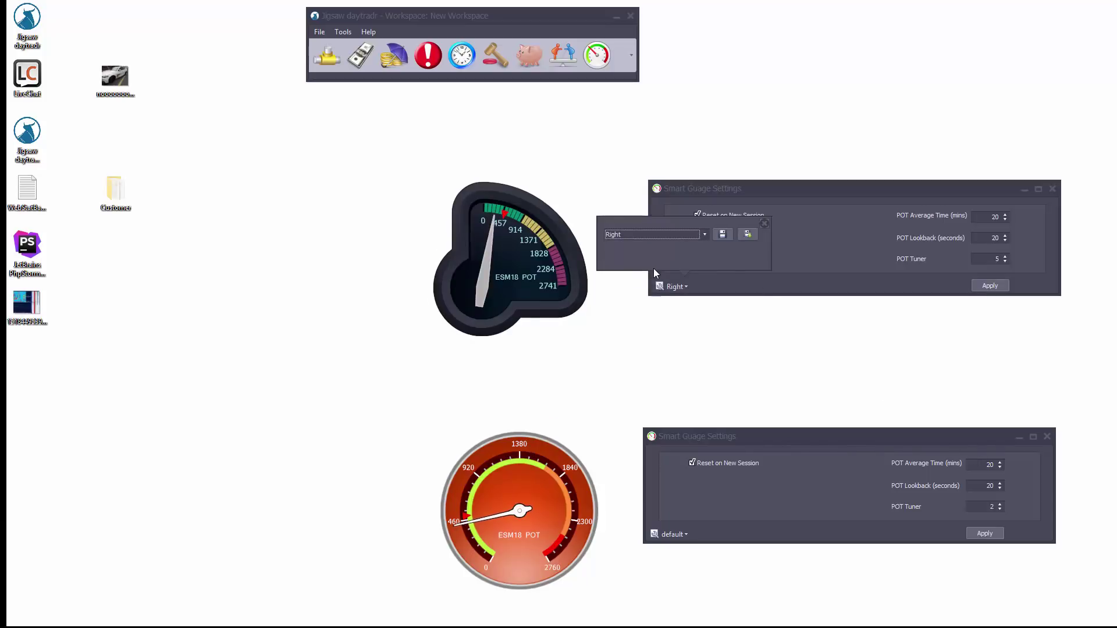
left_click(654, 235)
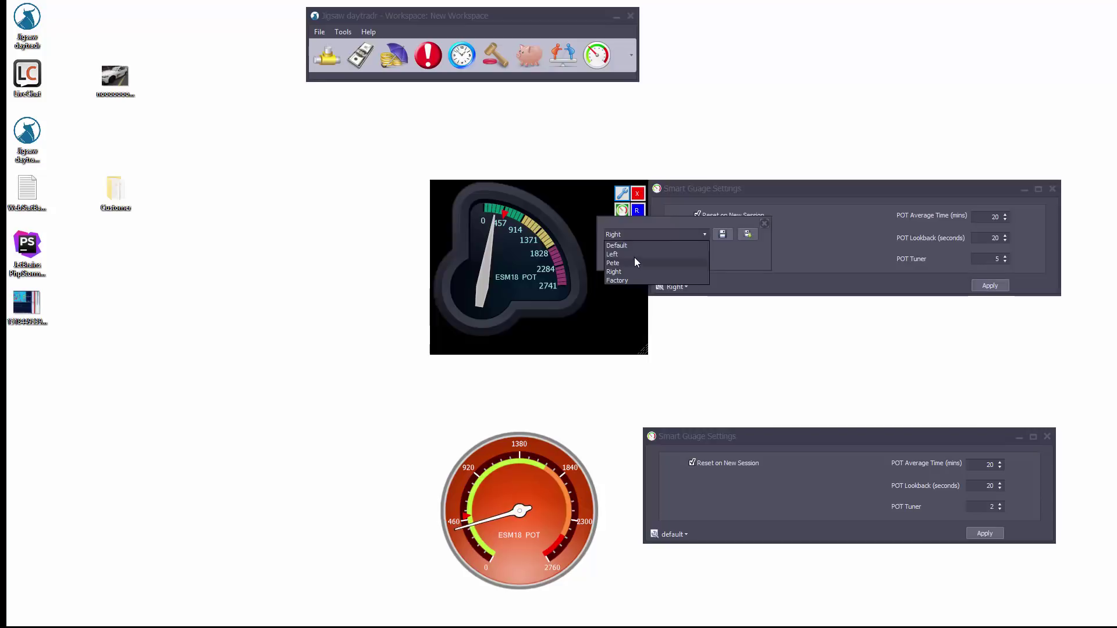
left_click(634, 256)
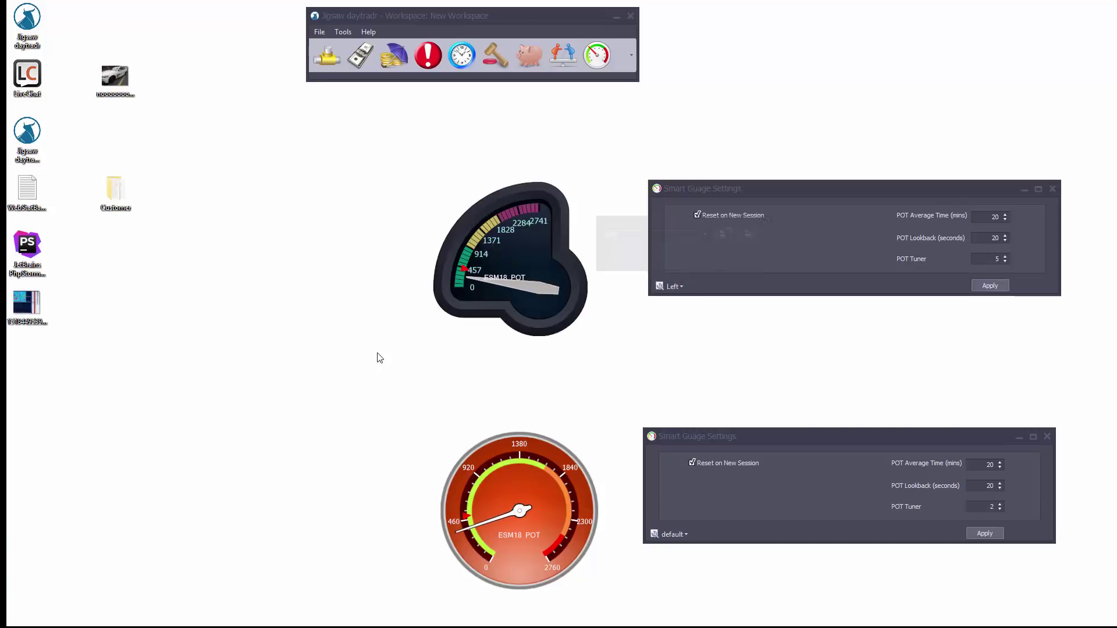
Step: Move the quarter-shaped gauge directly beside the red ESM18 gauge and close both gauge settings windows
left_click_drag(483, 246, 327, 493)
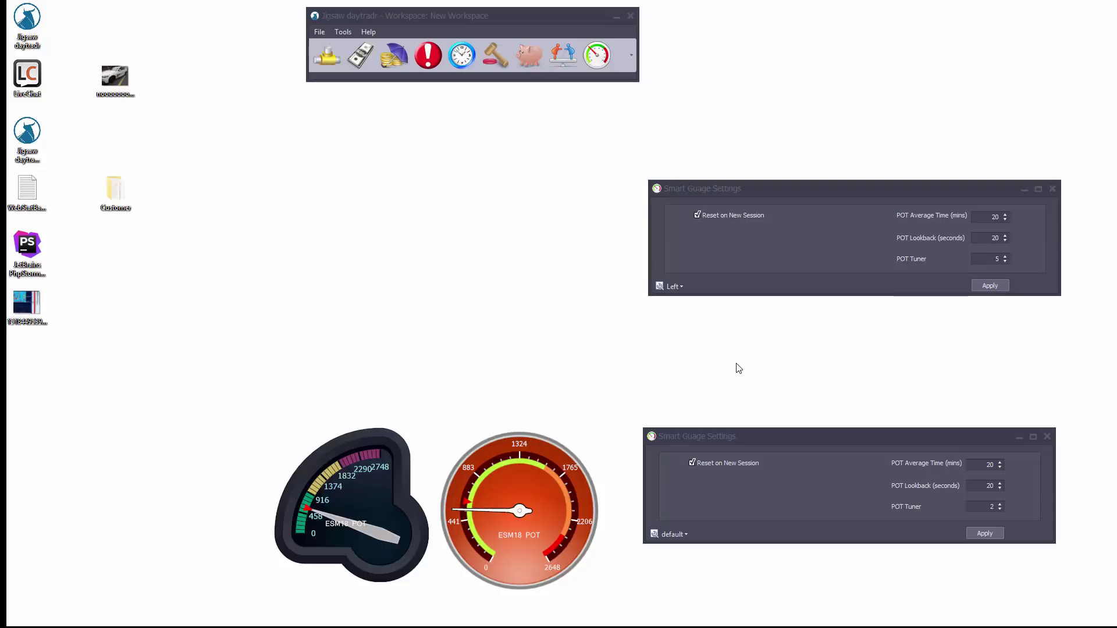
left_click(1047, 436)
left_click(1052, 189)
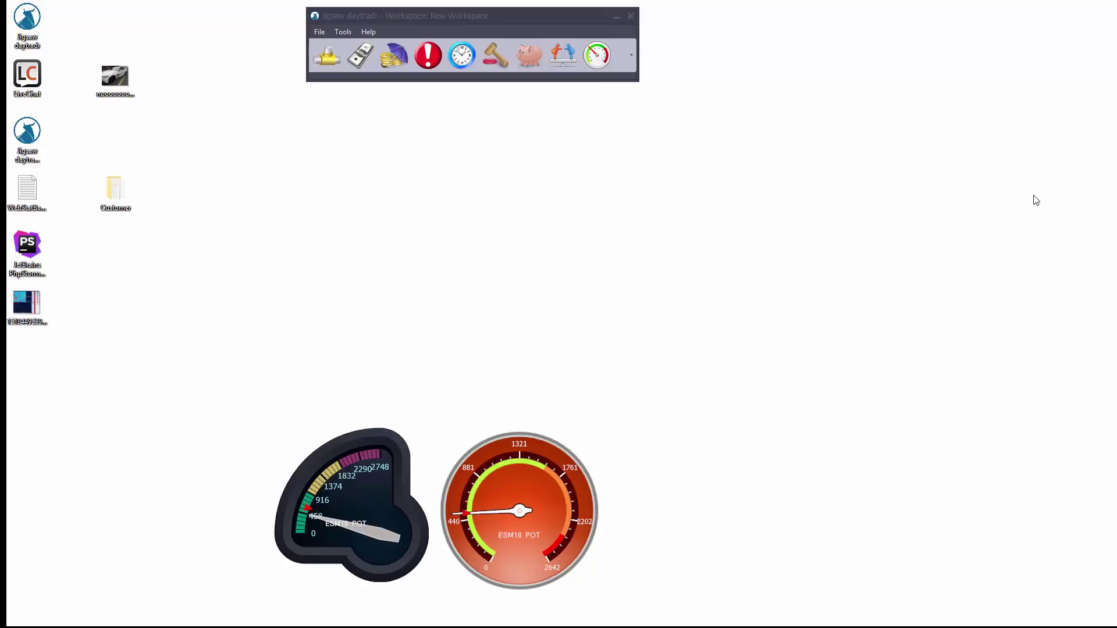
Step: Open a Depth & Sales window for ESM18, the E-mini S&P 500 June 2018 future
left_click(497, 57)
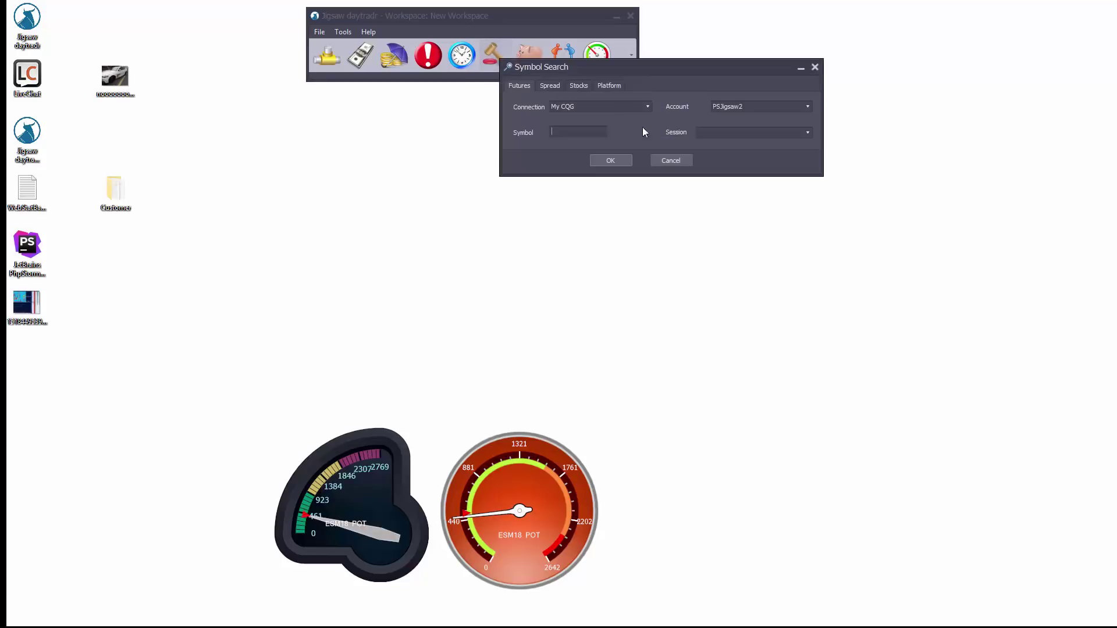
type("es")
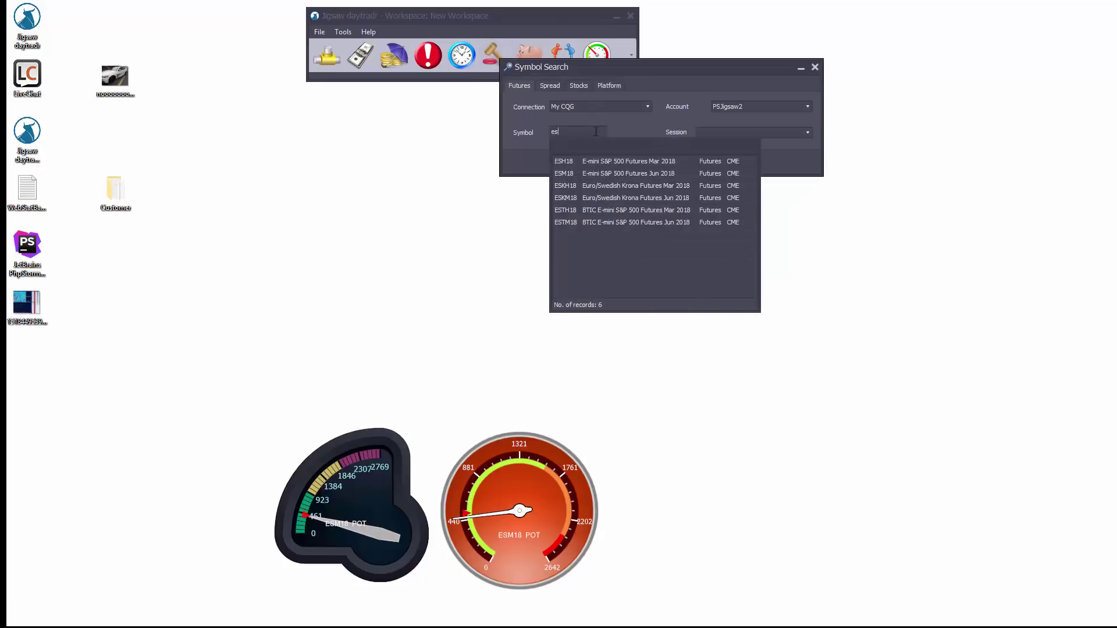
left_click(609, 174)
left_click(604, 165)
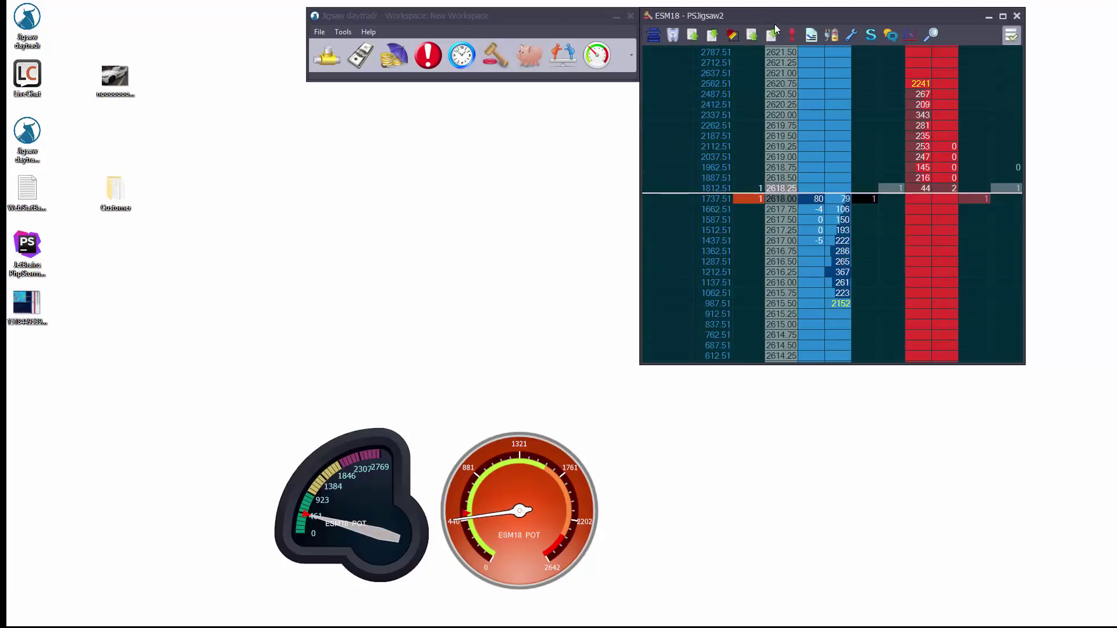
Step: Move the ESM18 Depth & Sales window to the far desktop edge at nearly full screen height and open its Auction Vista chart
left_click_drag(794, 22, 884, 19)
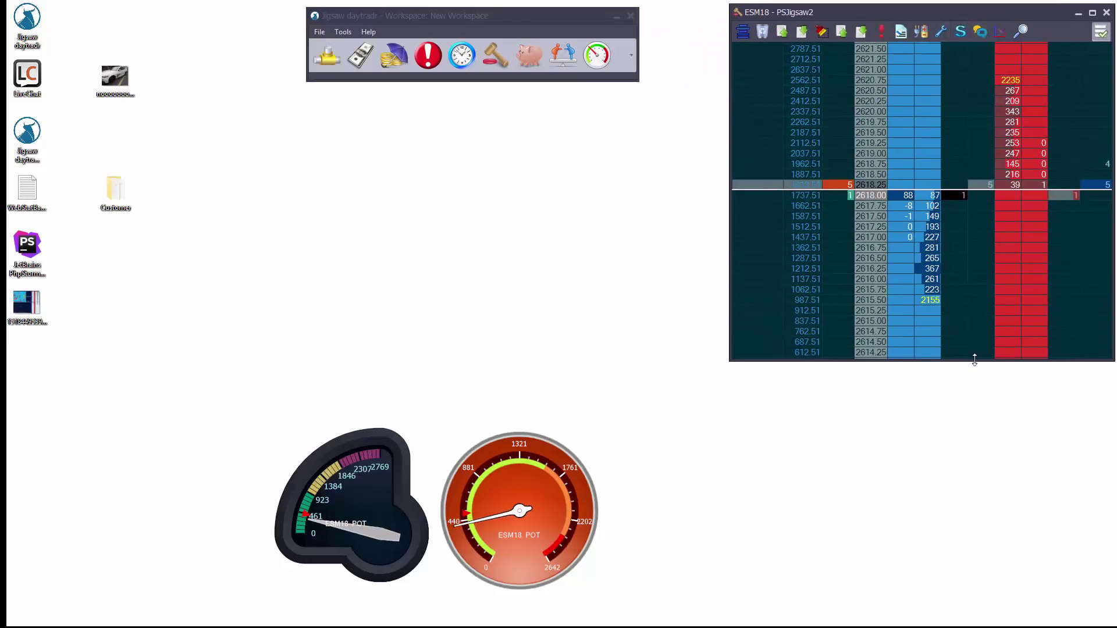
left_click_drag(975, 361, 975, 618)
left_click(1000, 32)
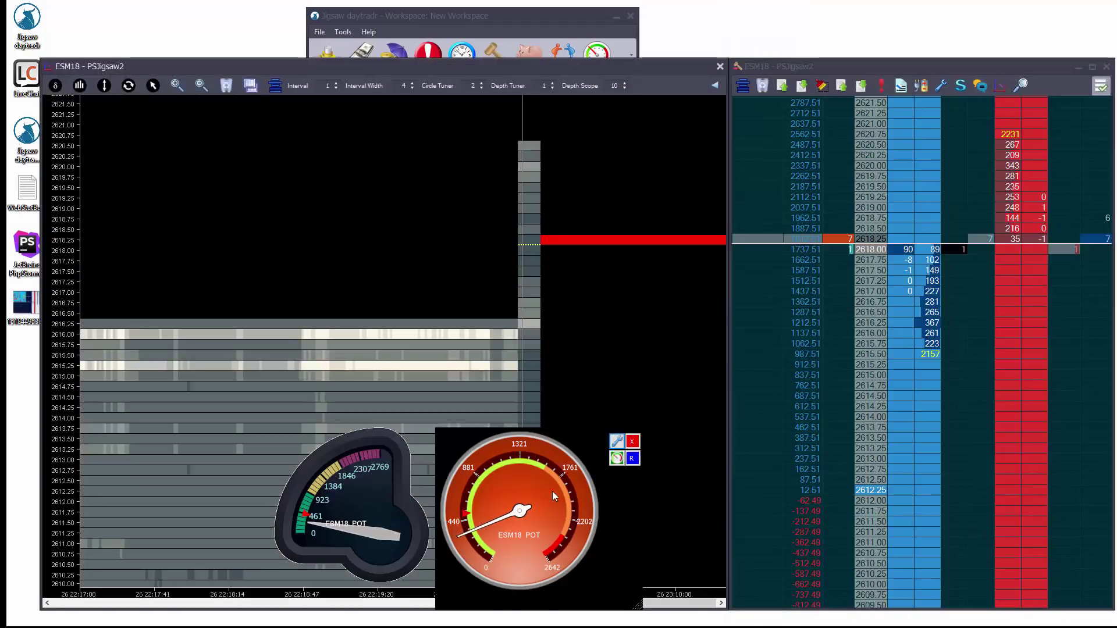
Step: Shrink the red and the quarter-shaped ESM18 gauges and place them side by side over the chart's lower corner beside the ladder
mouse_move(638, 610)
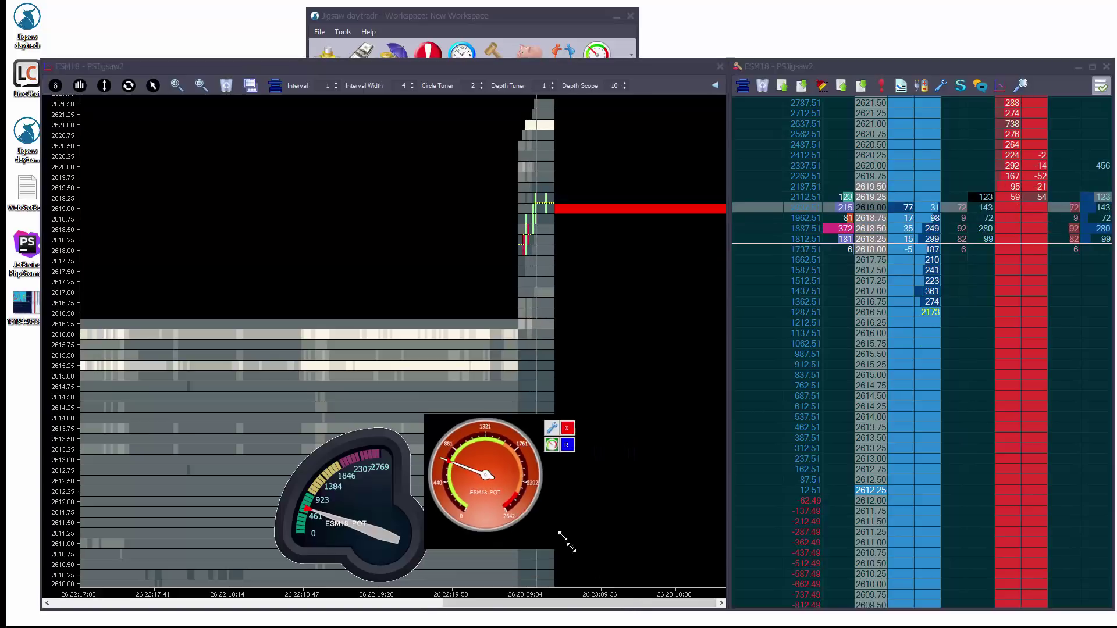
left_click_drag(567, 536, 541, 518)
left_click_drag(495, 477, 669, 535)
left_click_drag(386, 506, 527, 542)
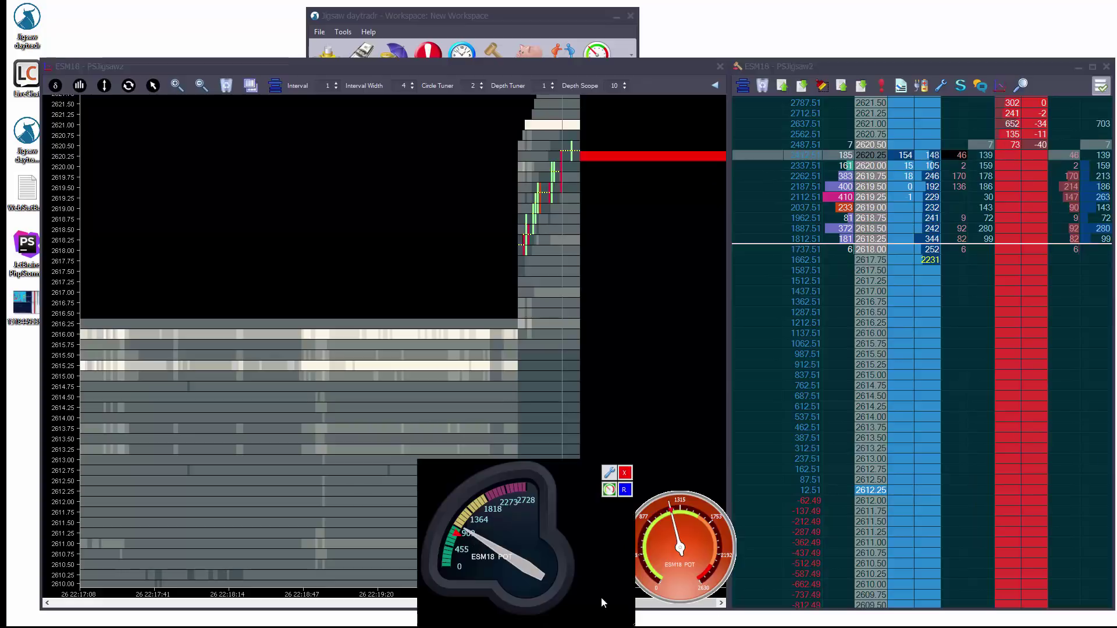
left_click_drag(554, 511, 538, 457)
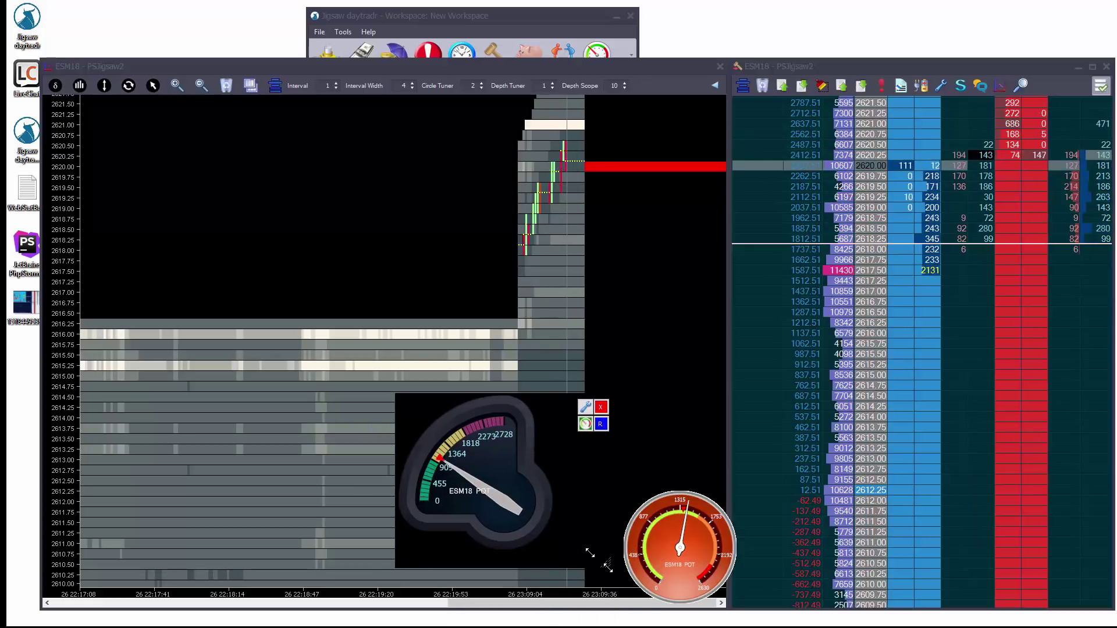
left_click_drag(594, 565, 595, 538)
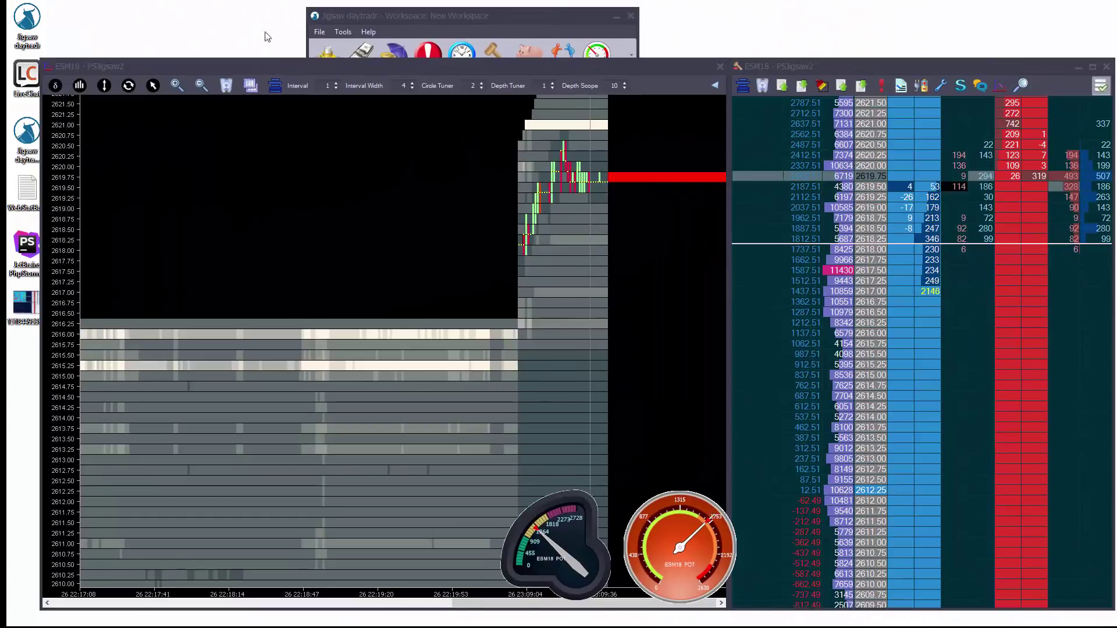
Step: Review the Parameters and Trading settings of the ESM18 Depth & Sales window and close them
left_click(361, 23)
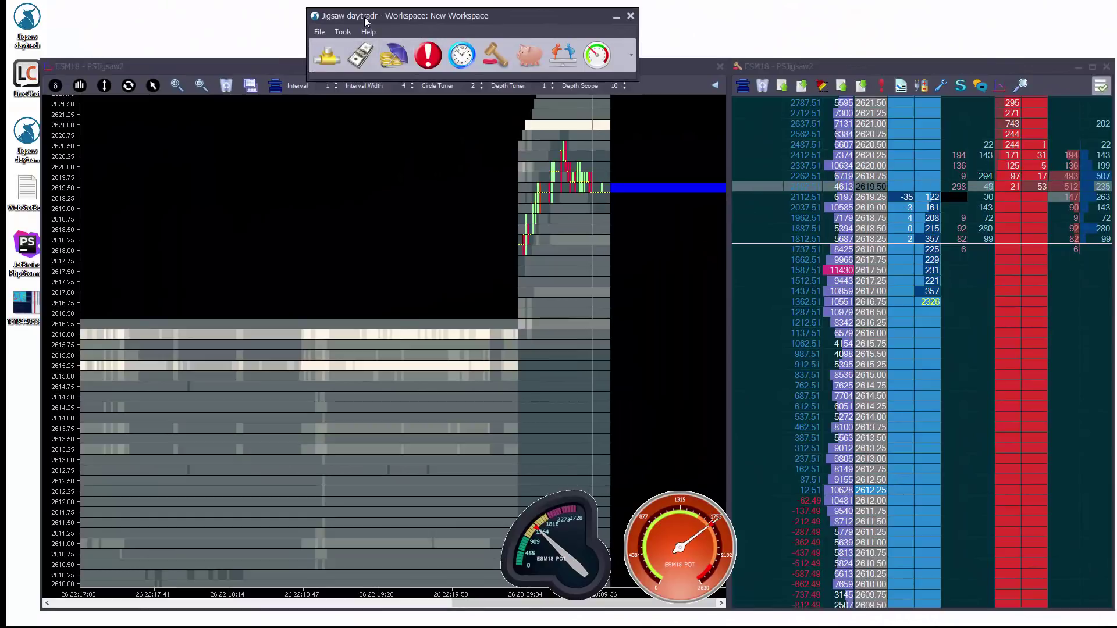
left_click(941, 87)
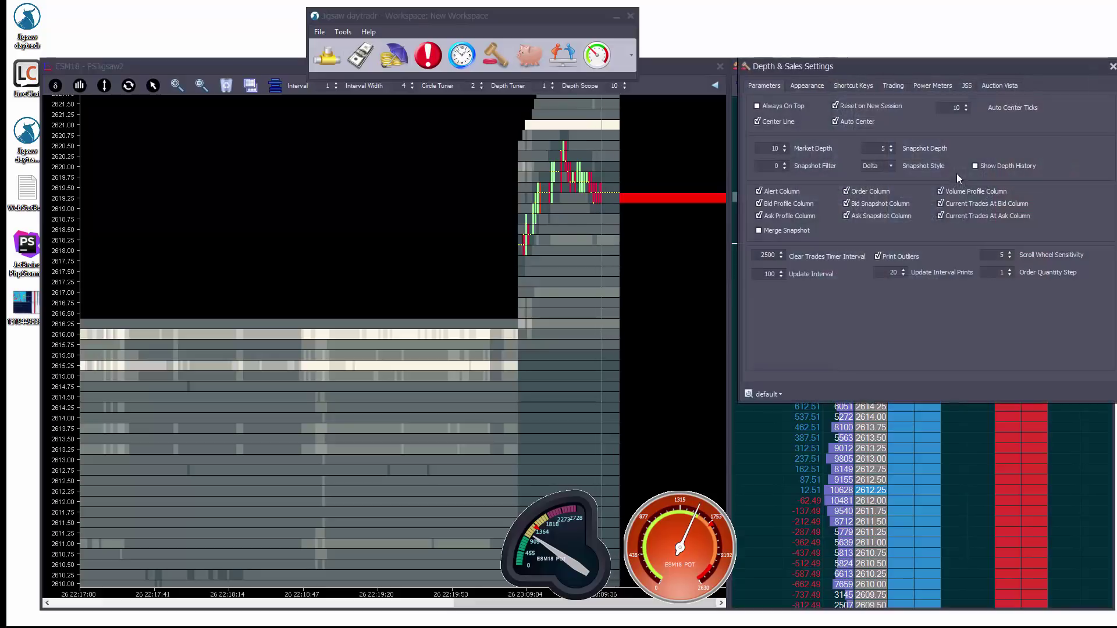
left_click(895, 86)
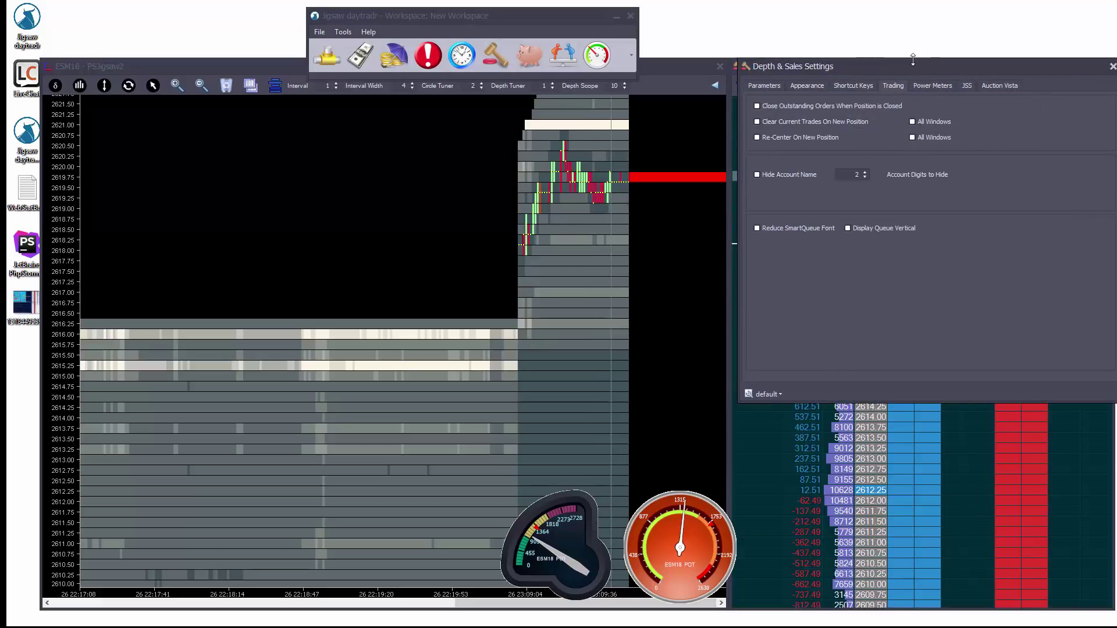
left_click(1112, 67)
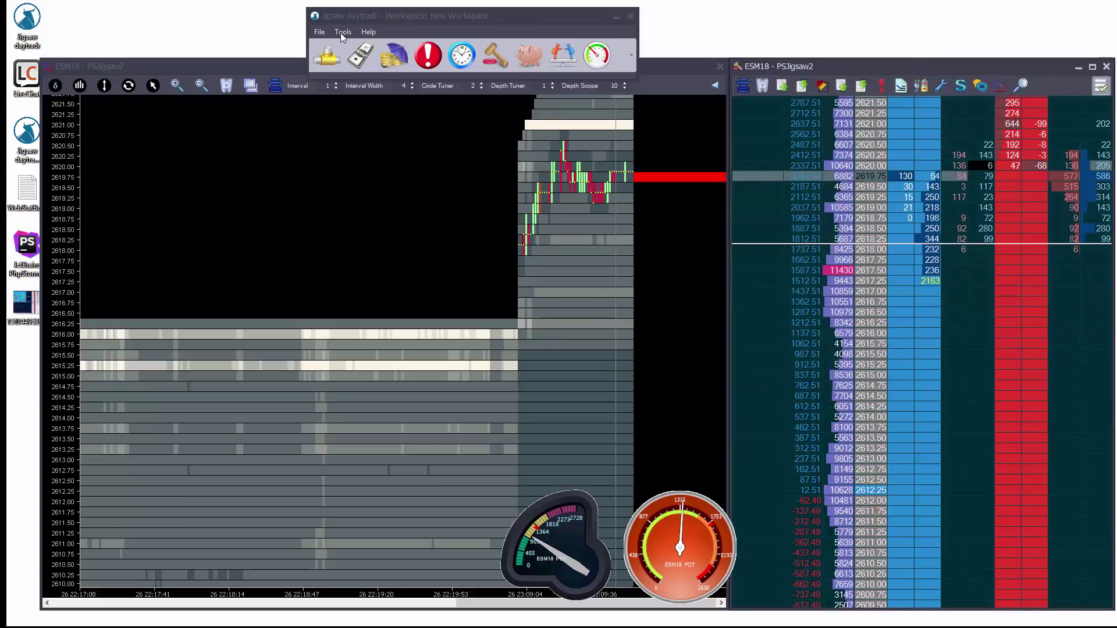
Step: Check the SmartQueue option in the general Configuration Options and close the dialog
left_click(322, 33)
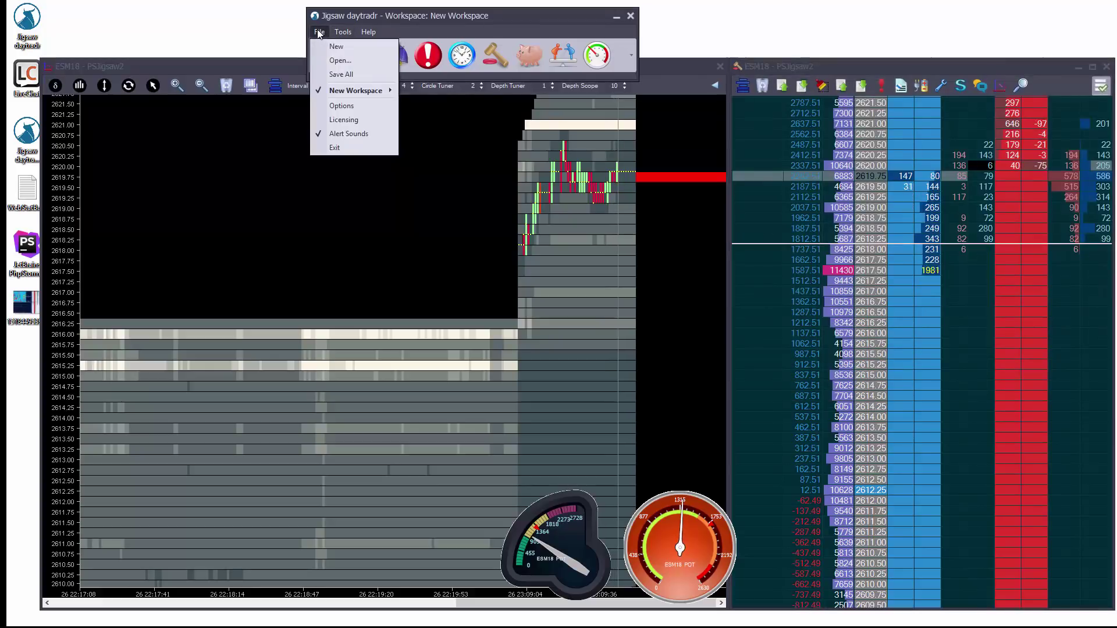
left_click(338, 104)
left_click_drag(541, 237, 297, 170)
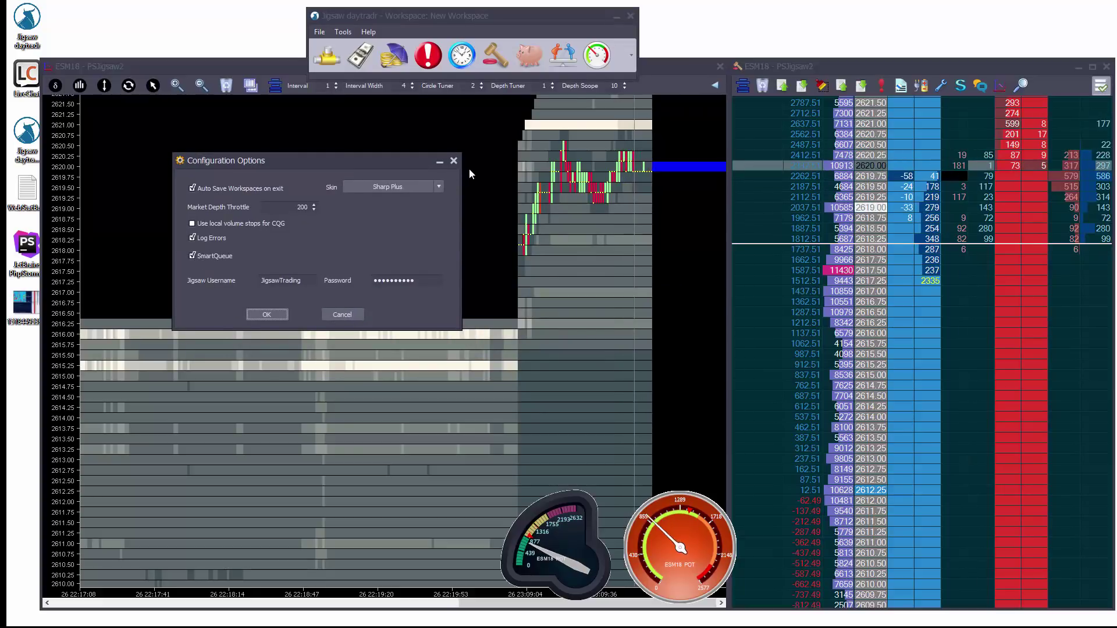
left_click(454, 161)
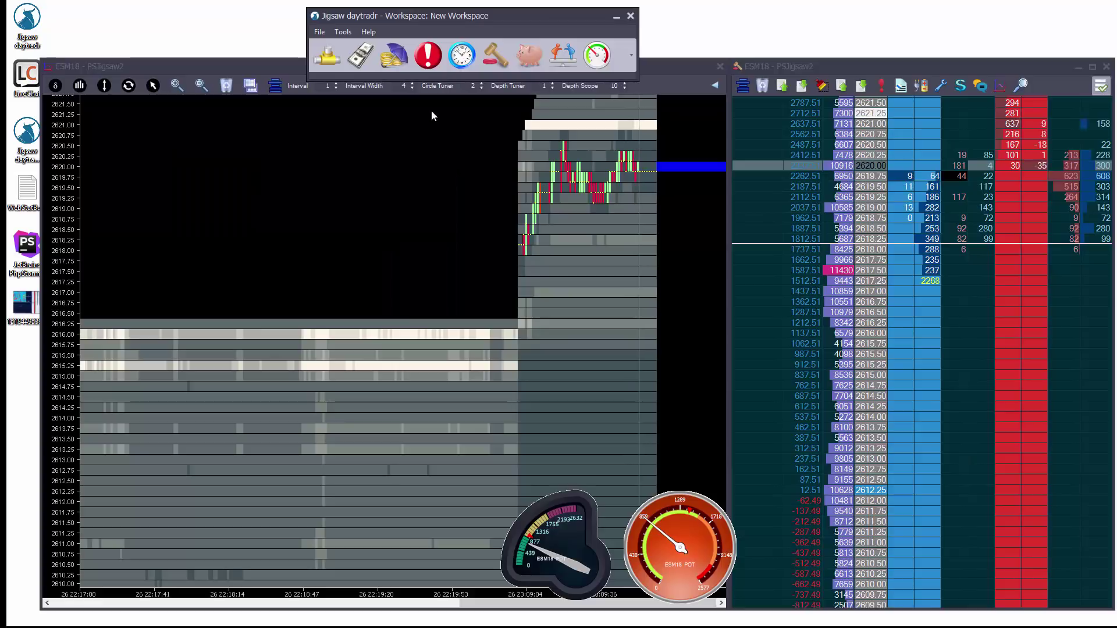
Step: Open the Orders window over the chart and filter out the closed and cancelled orders
left_click(360, 56)
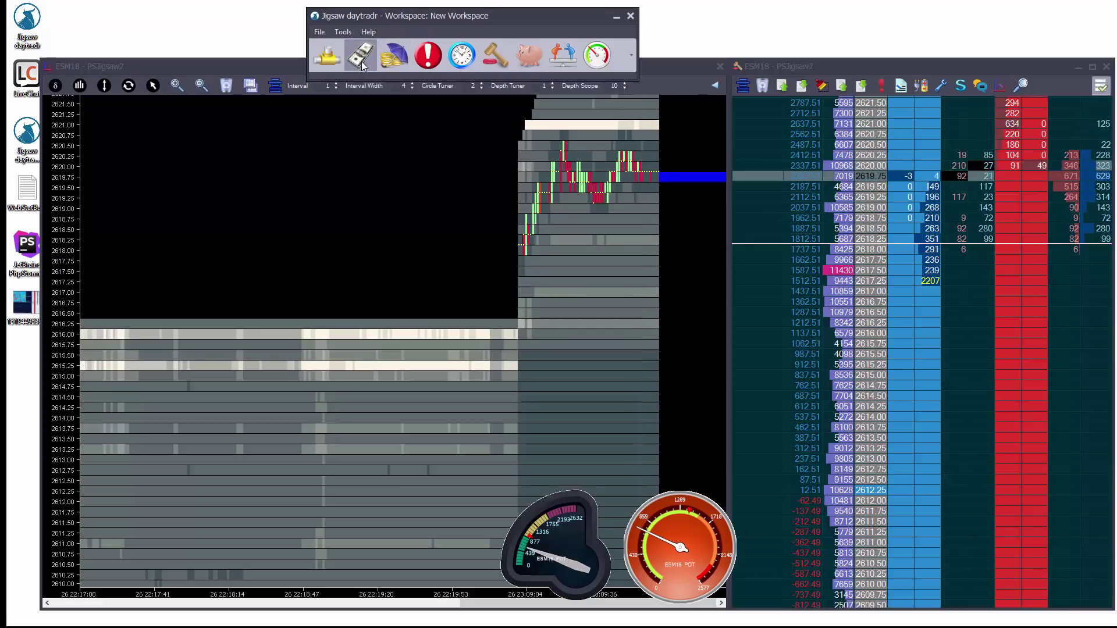
left_click_drag(522, 173, 379, 113)
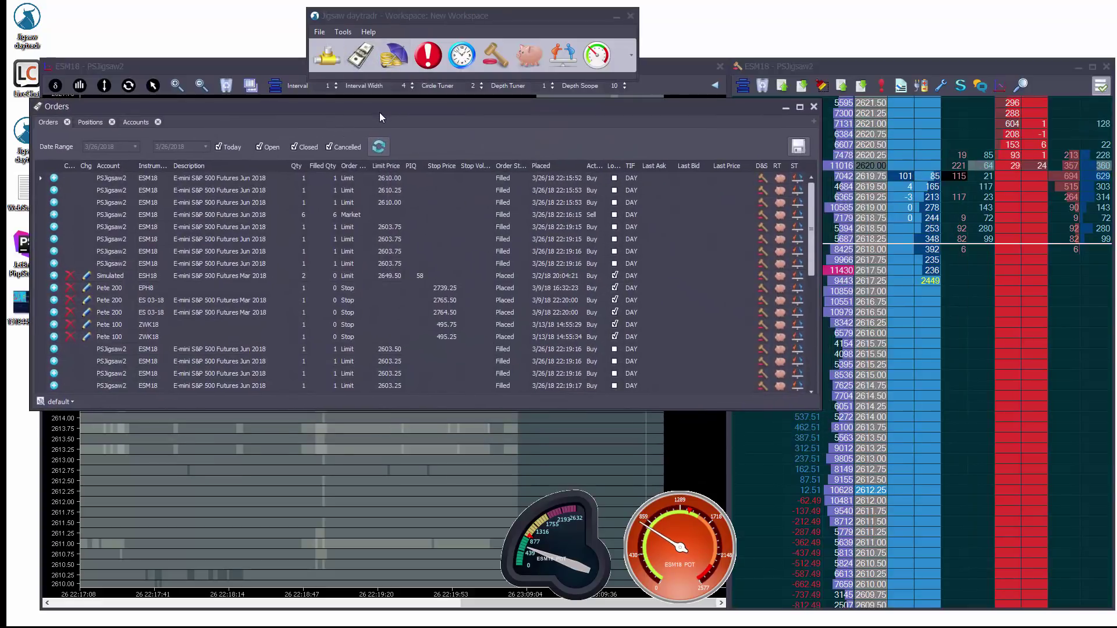
left_click(744, 90)
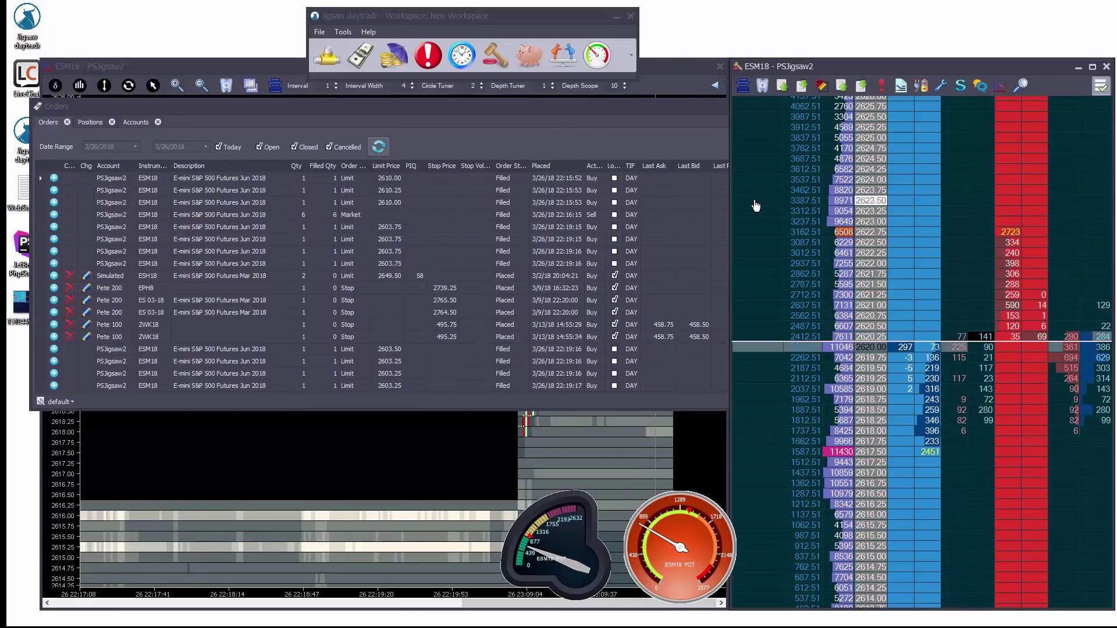
left_click(294, 147)
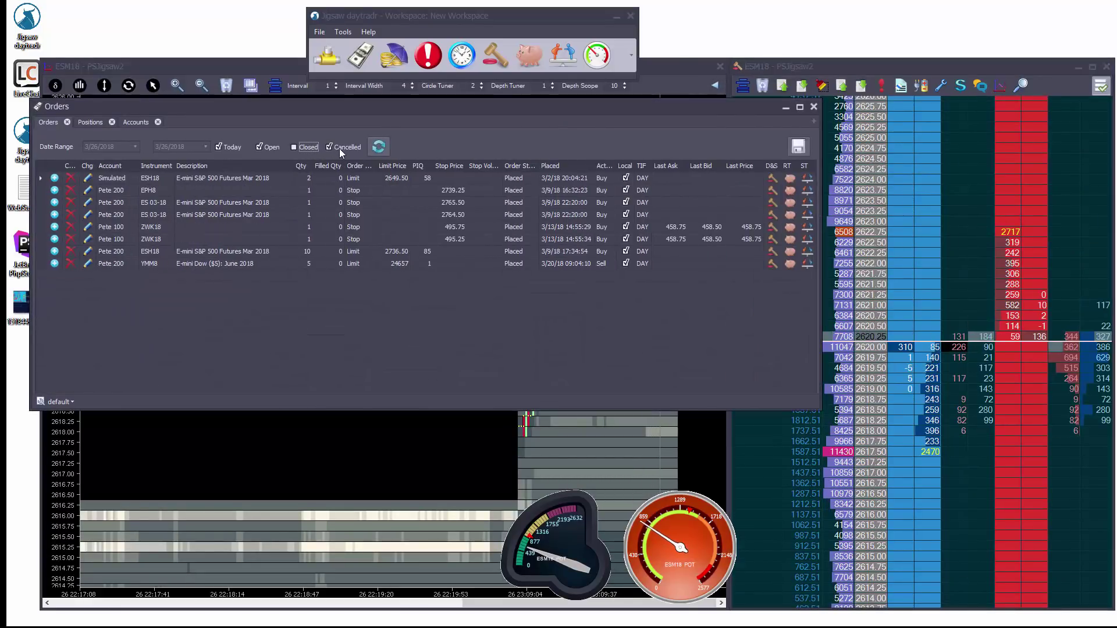
left_click(329, 147)
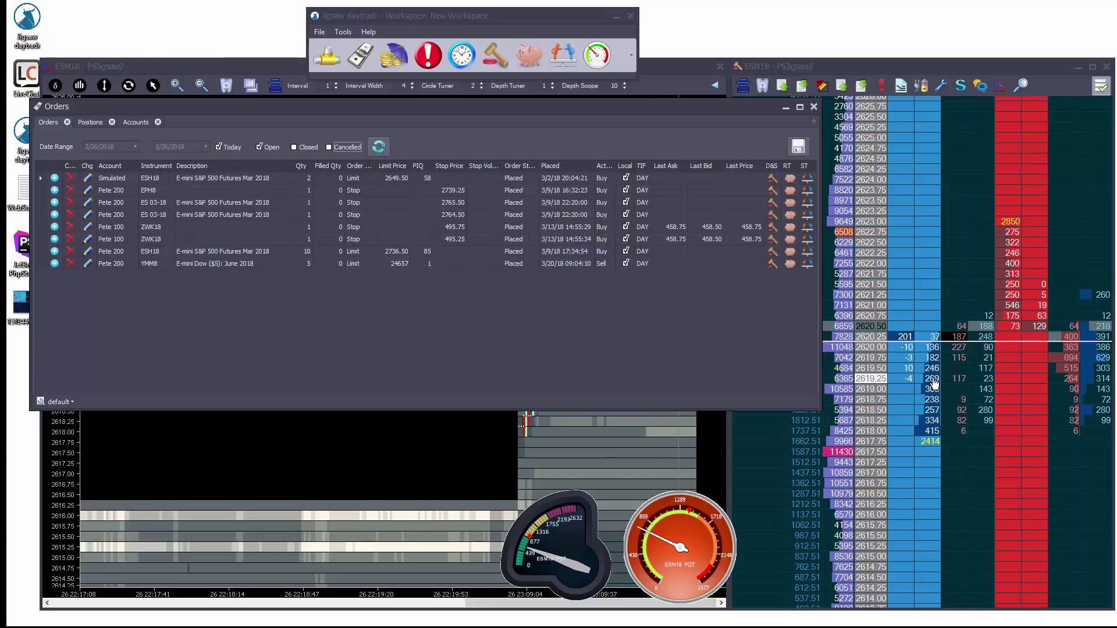
Step: Place five one-lot buy limit orders for ESM18 at 2619.25 on the ladder
left_click(929, 379)
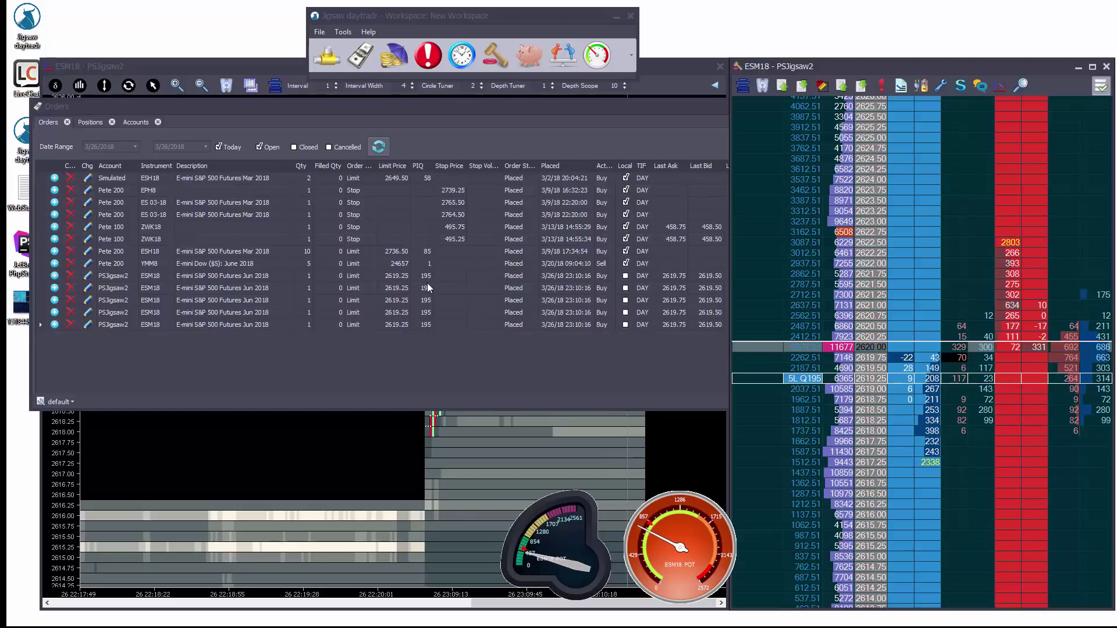
Step: Reopen the general Configuration Options to examine the SmartQueue setting
left_click(319, 33)
left_click(333, 112)
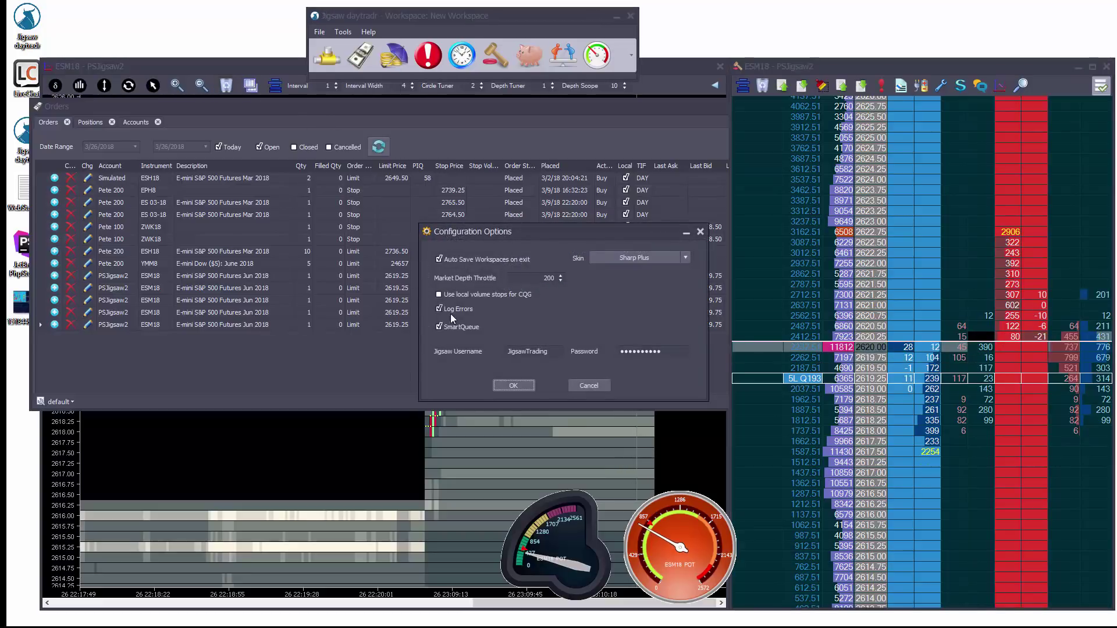